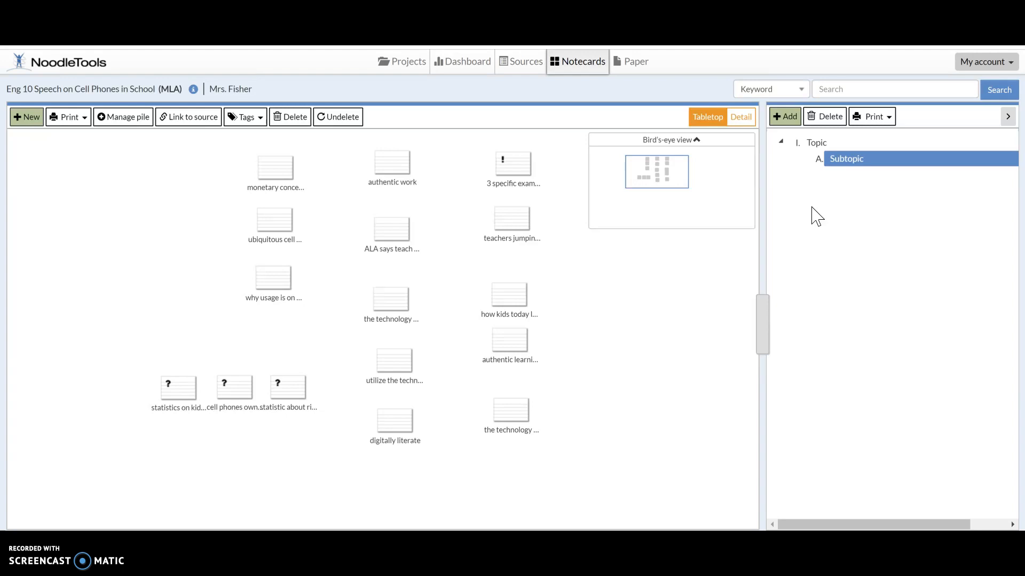
Rename the outline's first main topic as "Introduction".
{"action": "left_click", "coordinate": [818, 143]}
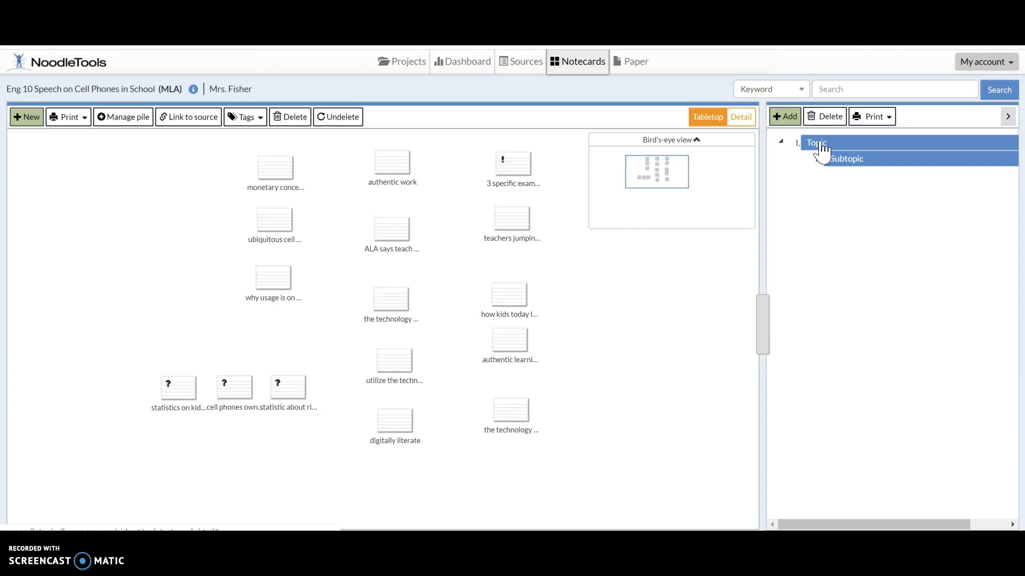
{"action": "double_click", "coordinate": [822, 147]}
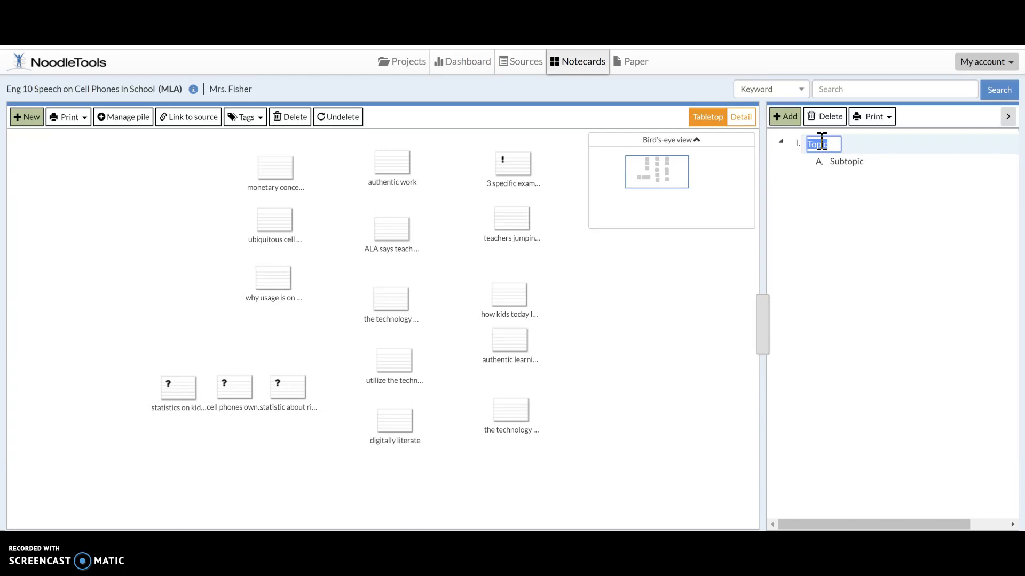
{"action": "type", "text": "Intro"}
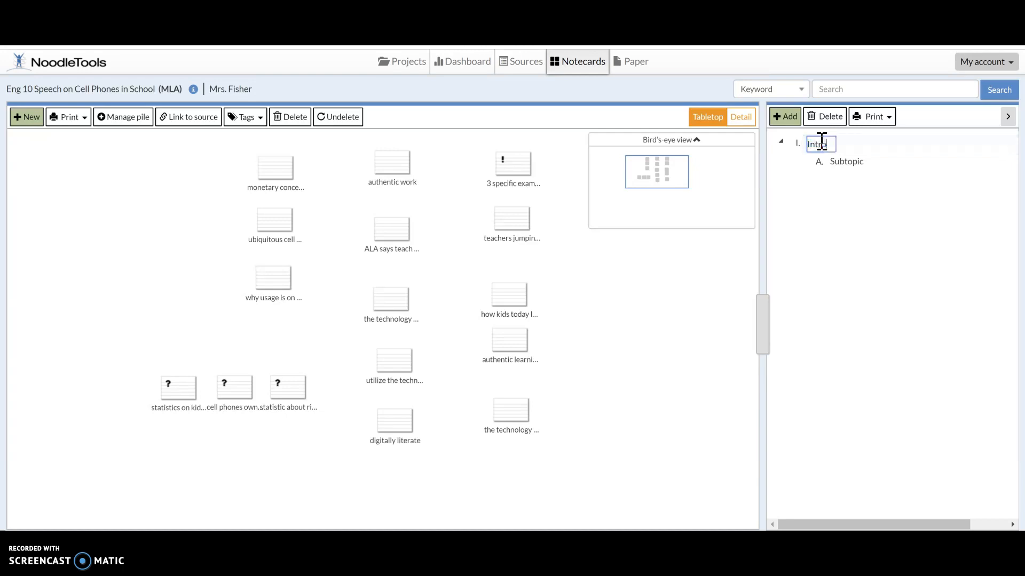
{"action": "type", "text": "duction"}
{"action": "left_click", "coordinate": [878, 260]}
{"action": "left_click", "coordinate": [869, 193]}
Rename the subtopic under Introduction as "Thesis =".
{"action": "left_click", "coordinate": [847, 161]}
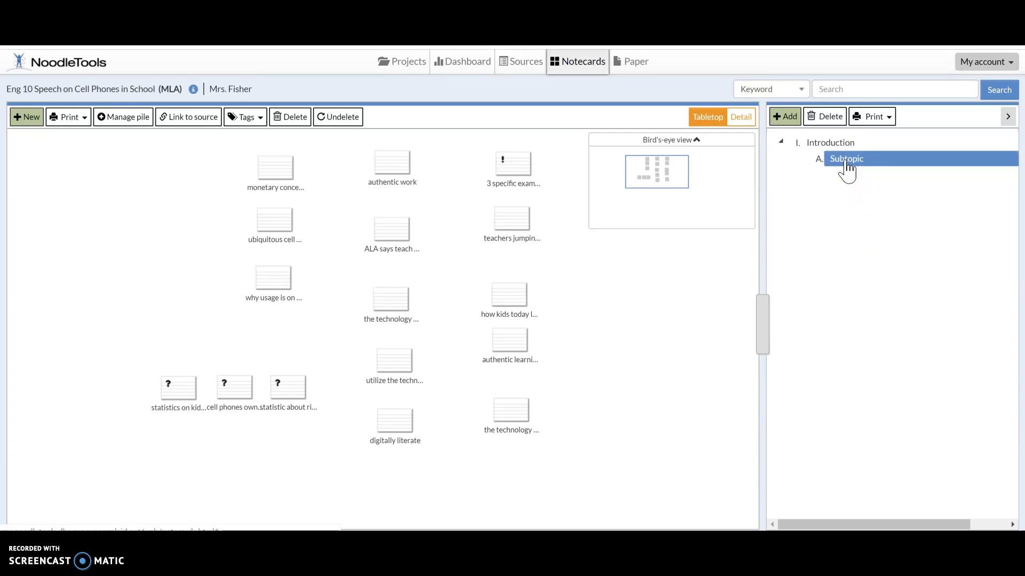
{"action": "left_click", "coordinate": [847, 161]}
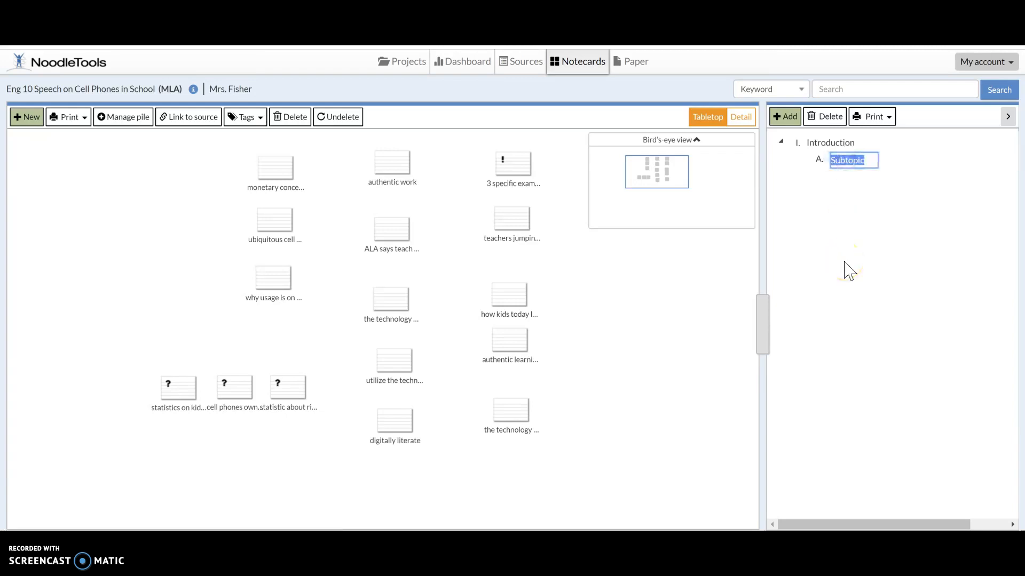
{"action": "type", "text": "Thesis"}
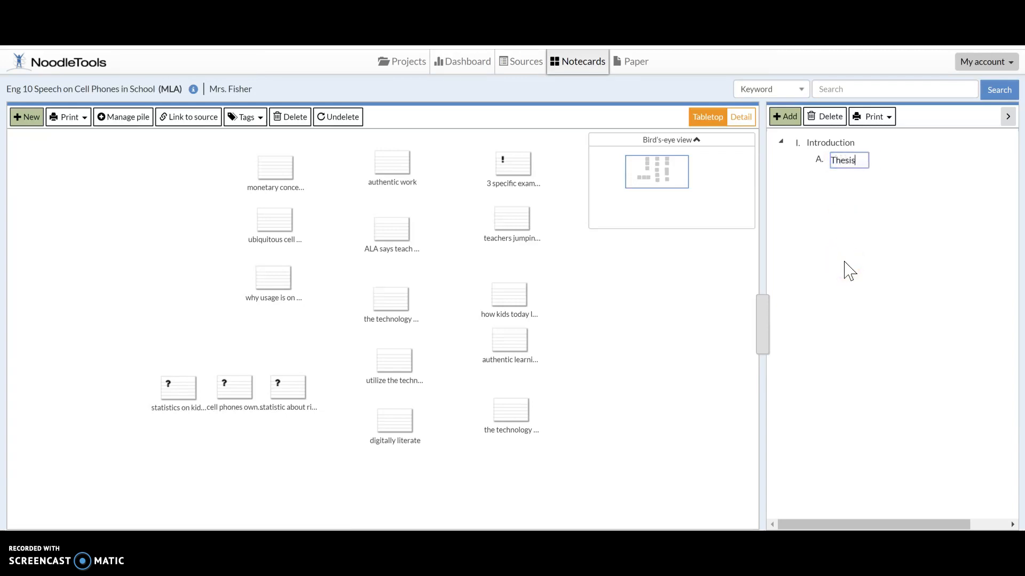
{"action": "type", "text": " ="}
Copy the full thesis statement from the project details on the Dashboard.
{"action": "left_click", "coordinate": [459, 62]}
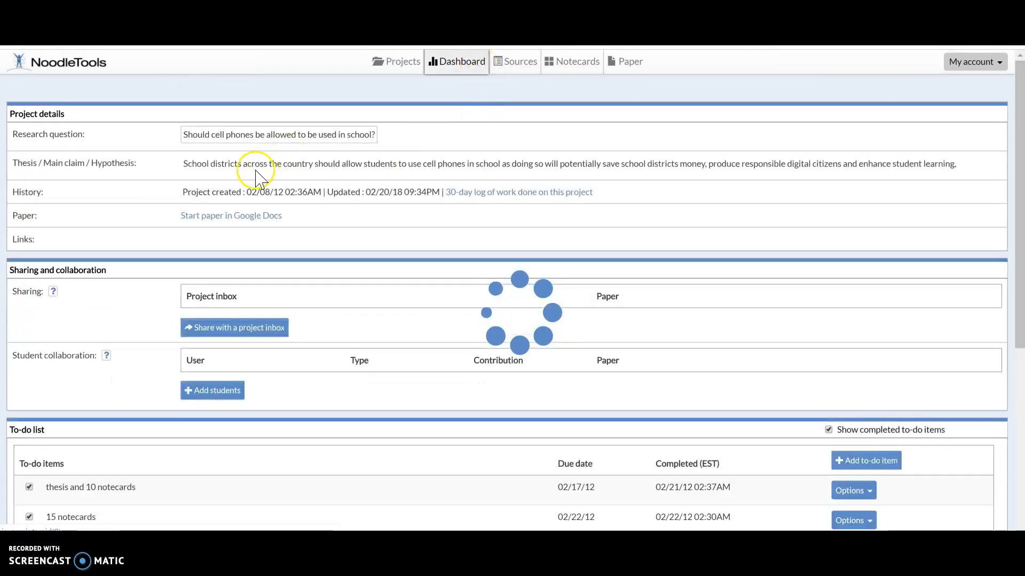
{"action": "left_click", "coordinate": [202, 164]}
{"action": "left_click_drag", "start_coordinate": [203, 165], "coordinate": [411, 195]}
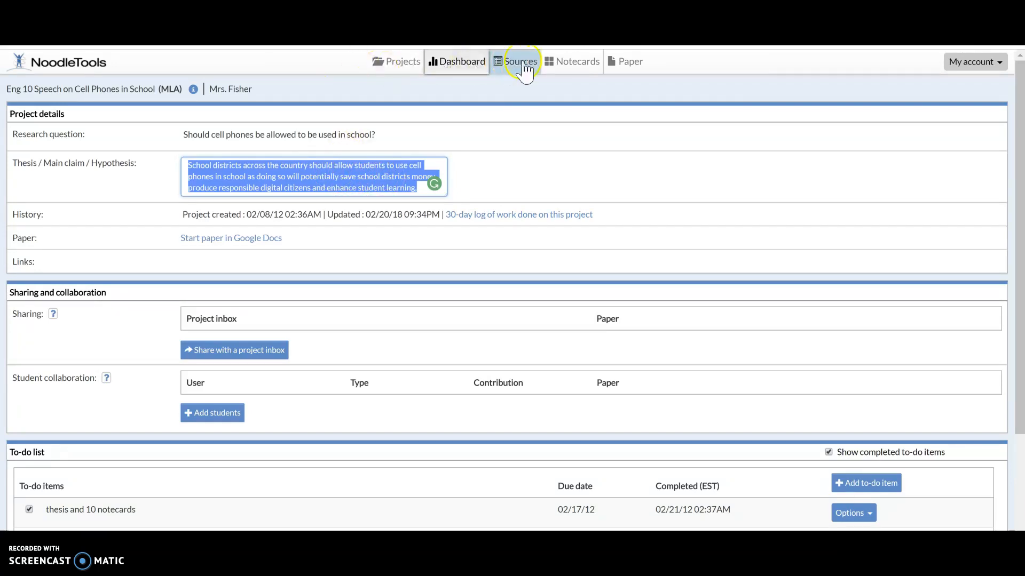
Return to the notecards and paste the copied thesis statement after "Thesis =" in the outline.
{"action": "left_click", "coordinate": [565, 67]}
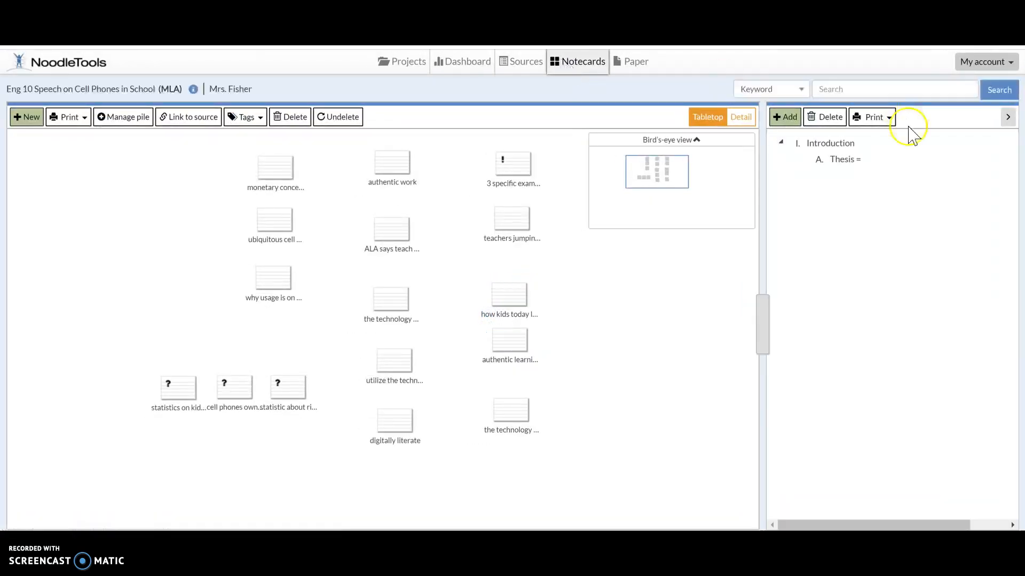
{"action": "left_click", "coordinate": [854, 160]}
{"action": "left_click", "coordinate": [858, 160]}
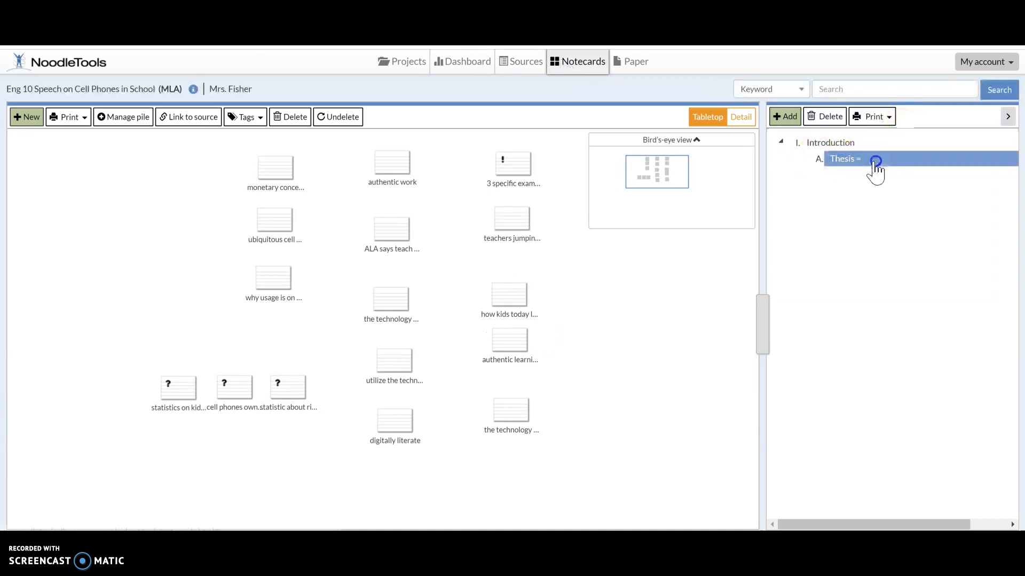
{"action": "left_click", "coordinate": [868, 160]}
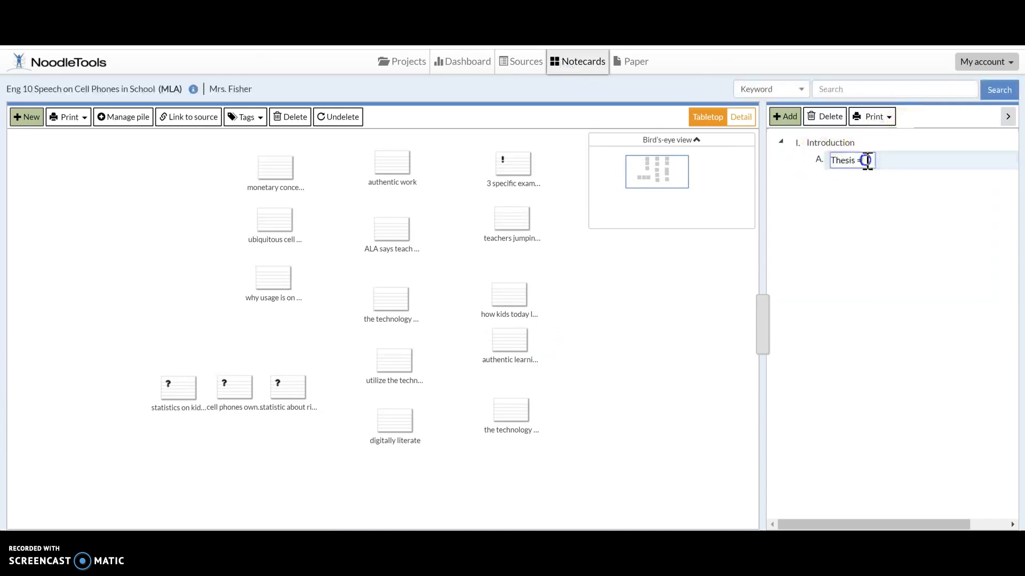
{"action": "key", "text": "ctrl+v"}
{"action": "left_click", "coordinate": [878, 193]}
{"action": "left_click", "coordinate": [845, 246]}
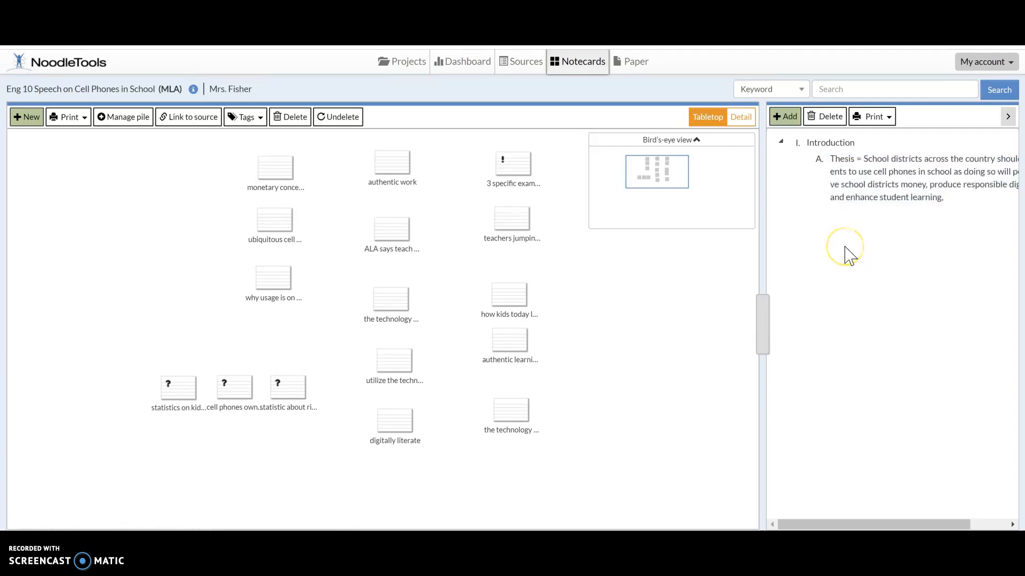
Widen the outline pane to show more of the thesis text.
{"action": "left_click", "coordinate": [1011, 167]}
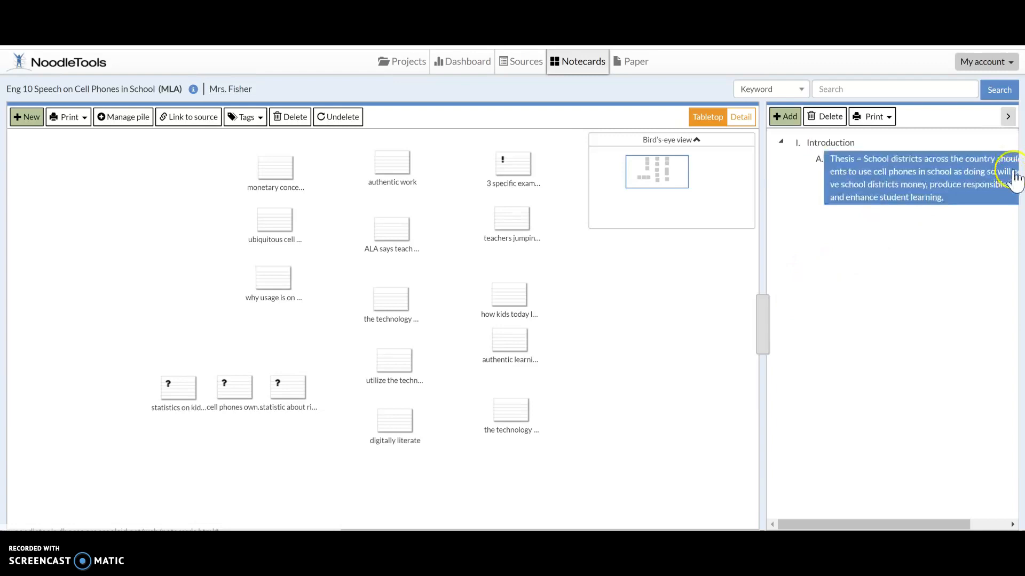
{"action": "left_click", "coordinate": [970, 358]}
{"action": "left_click_drag", "start_coordinate": [932, 528], "coordinate": [902, 525]}
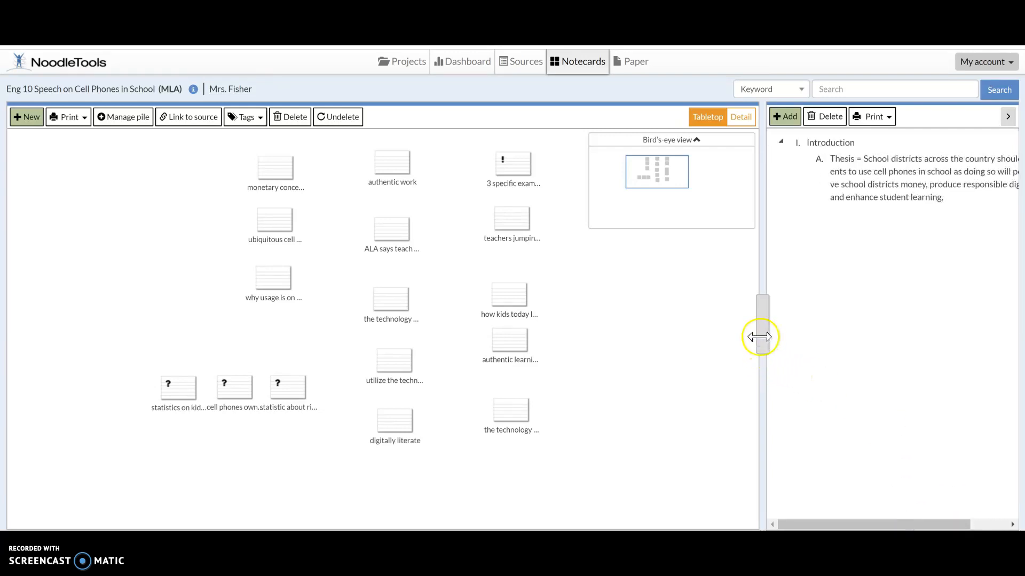
{"action": "left_click_drag", "start_coordinate": [760, 325], "coordinate": [724, 322]}
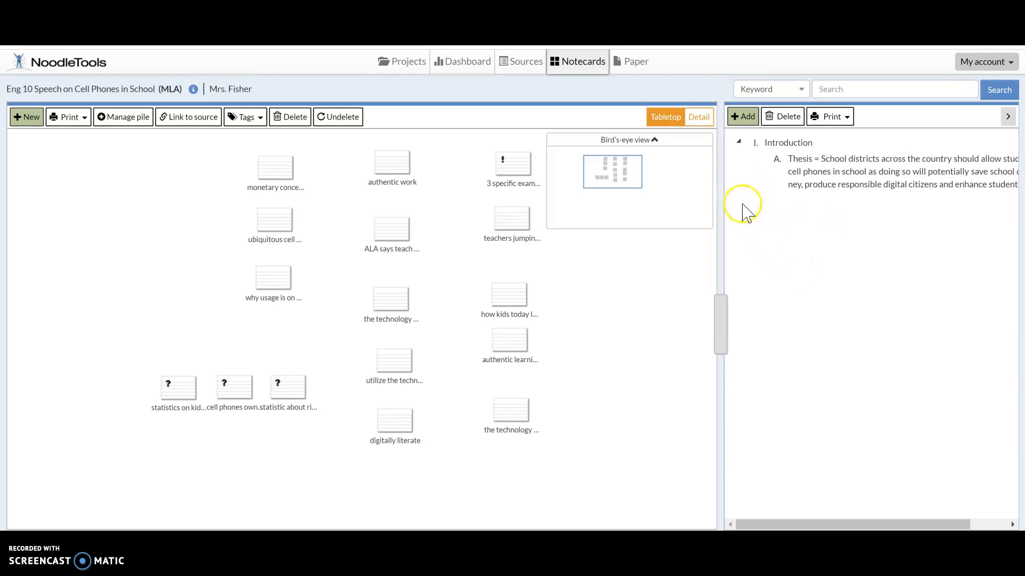
Add a second main topic named "Body/Reasons" to the outline.
{"action": "left_click", "coordinate": [741, 121]}
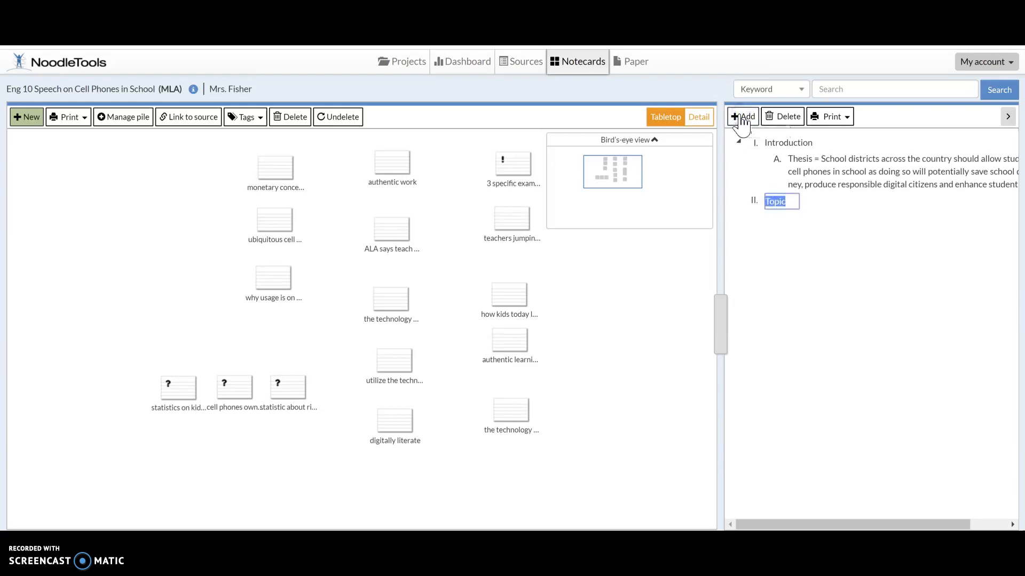
{"action": "type", "text": "Bocy"}
{"action": "key", "text": "BackSpace"}
{"action": "key", "text": "BackSpace"}
{"action": "type", "text": "dy?"}
{"action": "key", "text": "BackSpace"}
{"action": "type", "text": "/Reasons"}
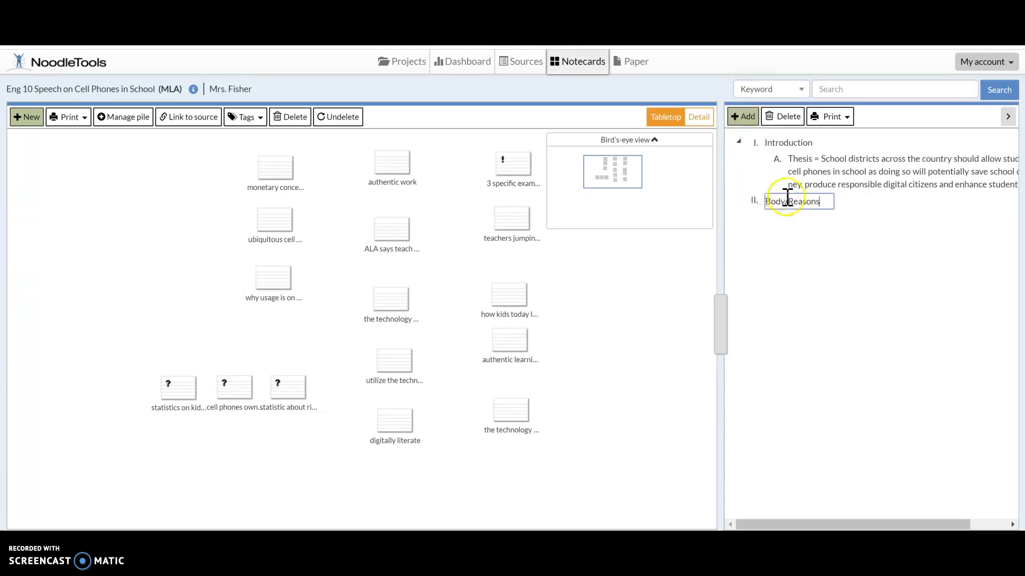
{"action": "left_click", "coordinate": [820, 250]}
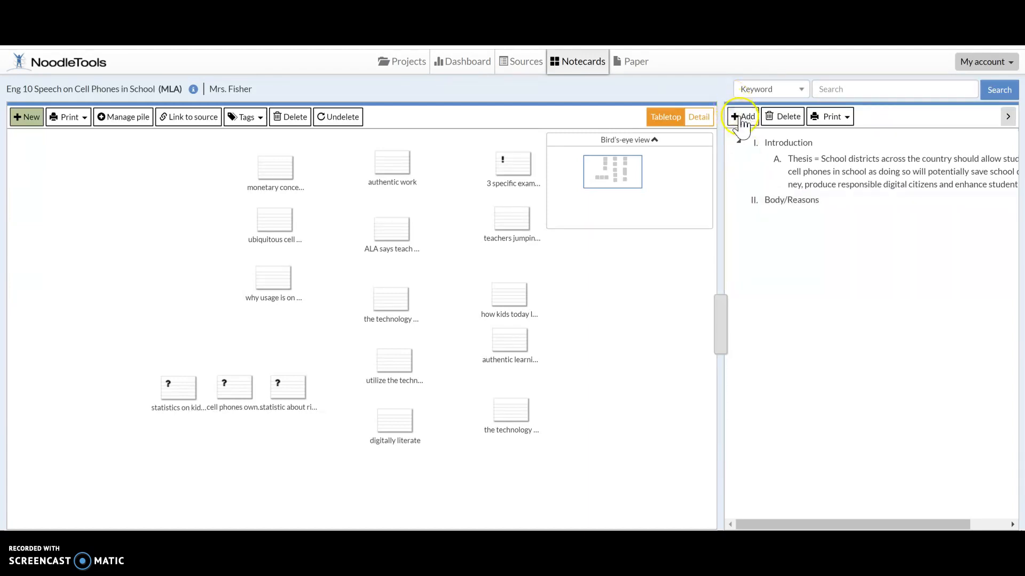
Add a subtopic named "Reason #1" under Body/Reasons.
{"action": "left_click", "coordinate": [787, 201]}
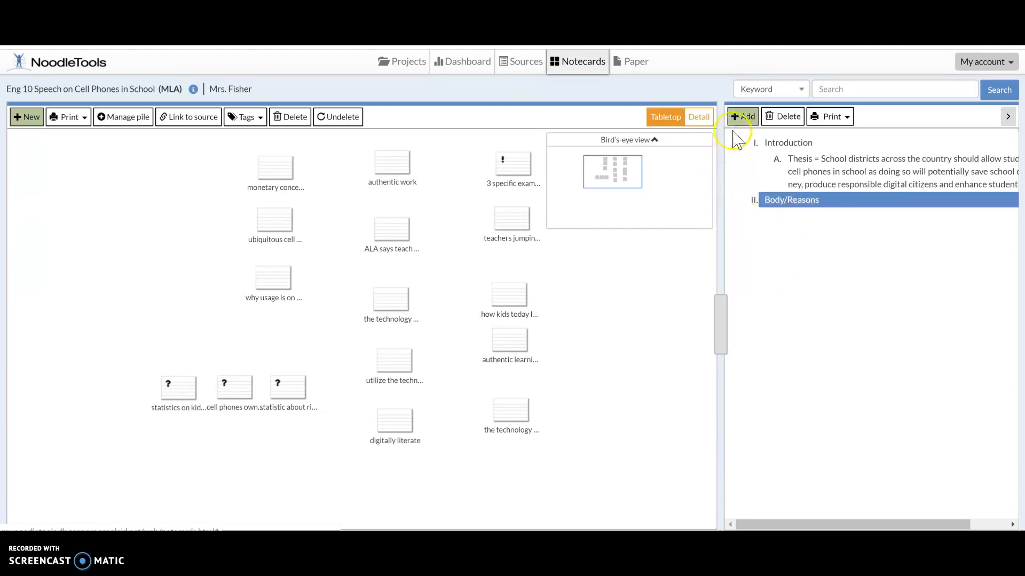
{"action": "left_click", "coordinate": [747, 116]}
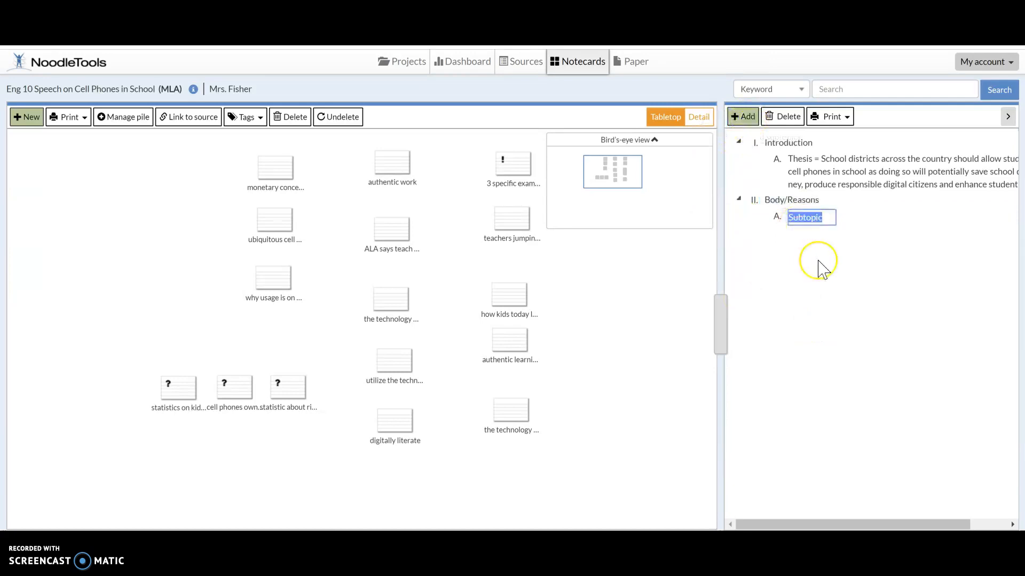
{"action": "type", "text": "Reason #1"}
{"action": "key", "text": "Return"}
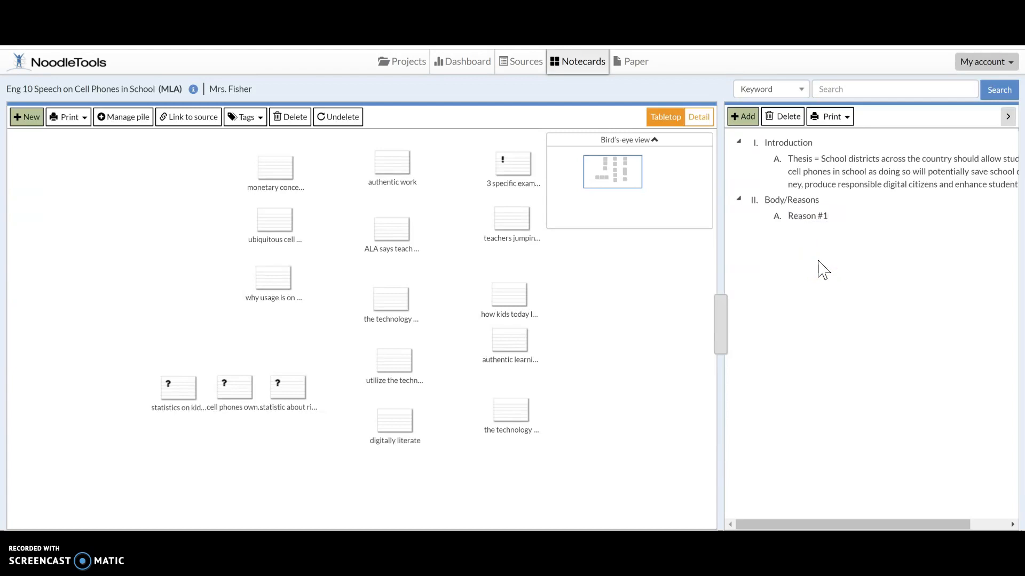
{"action": "left_click", "coordinate": [803, 249]}
Add a sibling topic named "Reason #2" after Reason #1.
{"action": "left_click", "coordinate": [802, 220]}
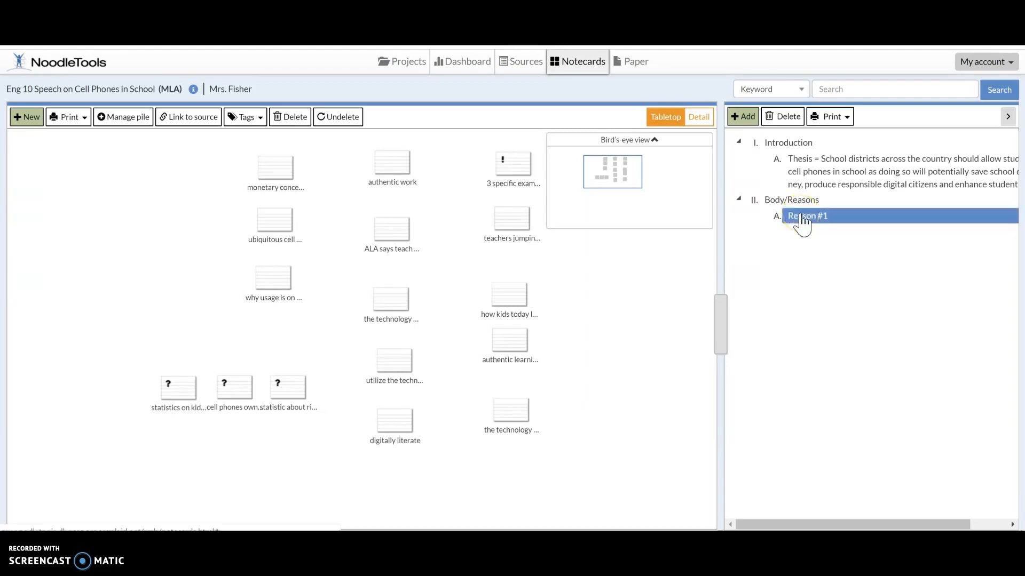
{"action": "right_click", "coordinate": [803, 219]}
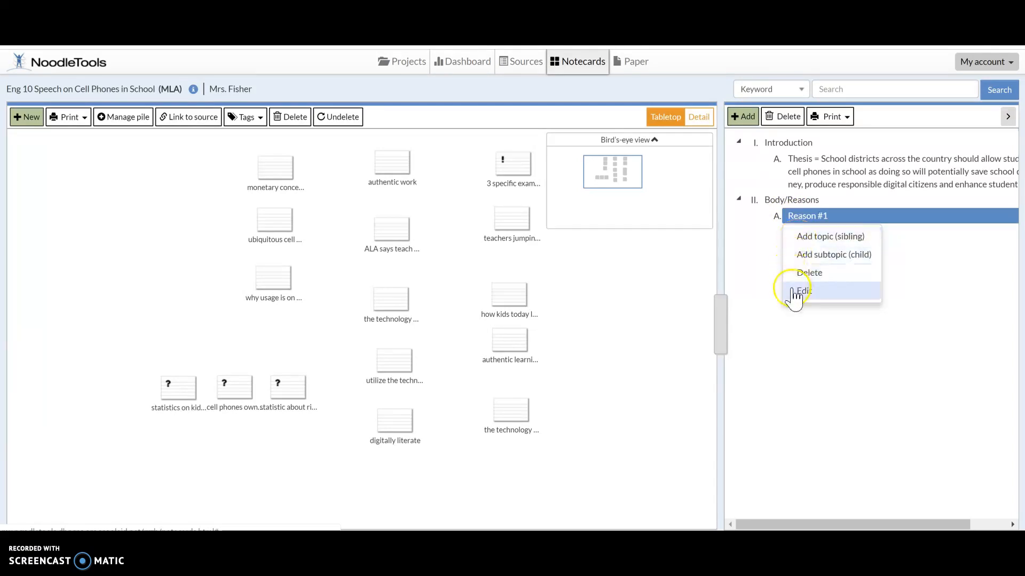
{"action": "left_click", "coordinate": [799, 243]}
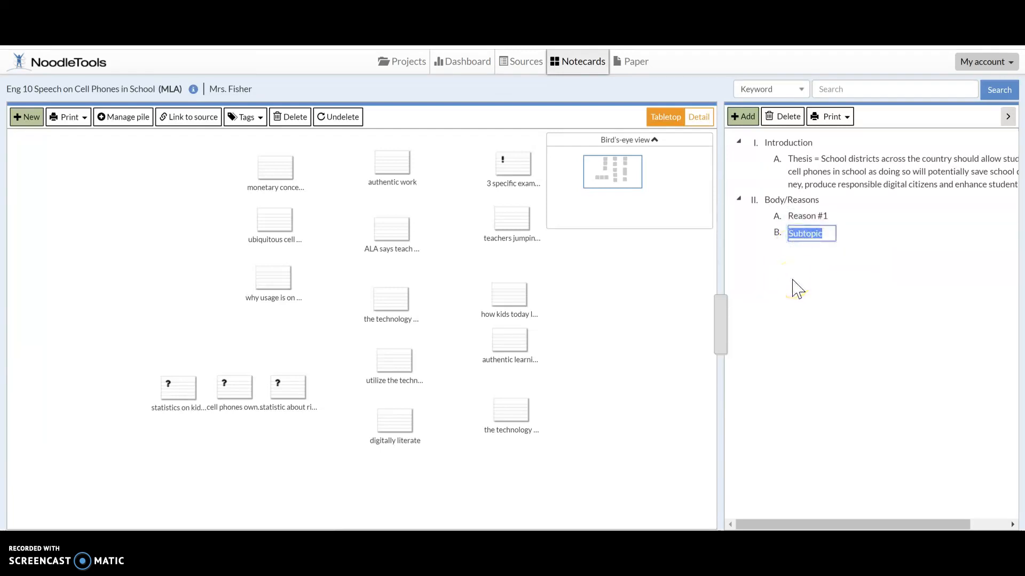
{"action": "type", "text": "R"}
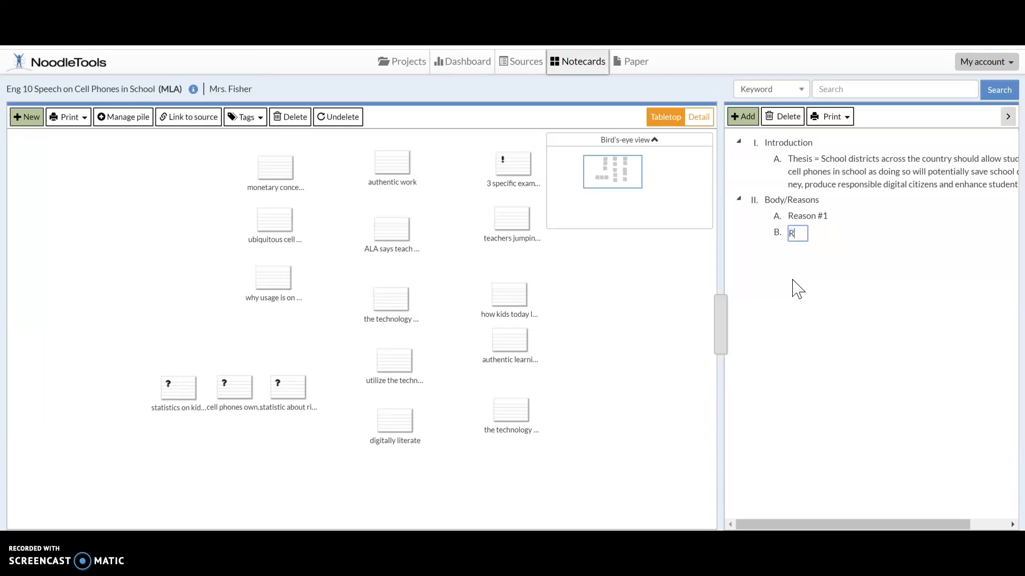
{"action": "type", "text": "eason #2"}
{"action": "left_click", "coordinate": [797, 289]}
Add a sibling topic named "Reason #3" after Reason #2.
{"action": "left_click", "coordinate": [801, 238]}
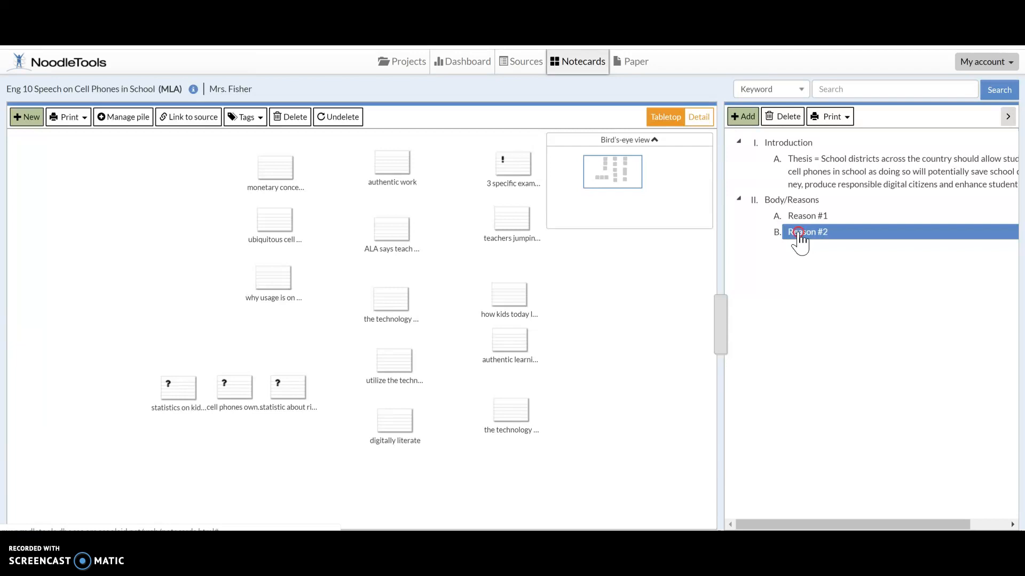
{"action": "right_click", "coordinate": [800, 241]}
{"action": "left_click", "coordinate": [805, 252]}
{"action": "left_click", "coordinate": [814, 289]}
{"action": "type", "text": "Rea"}
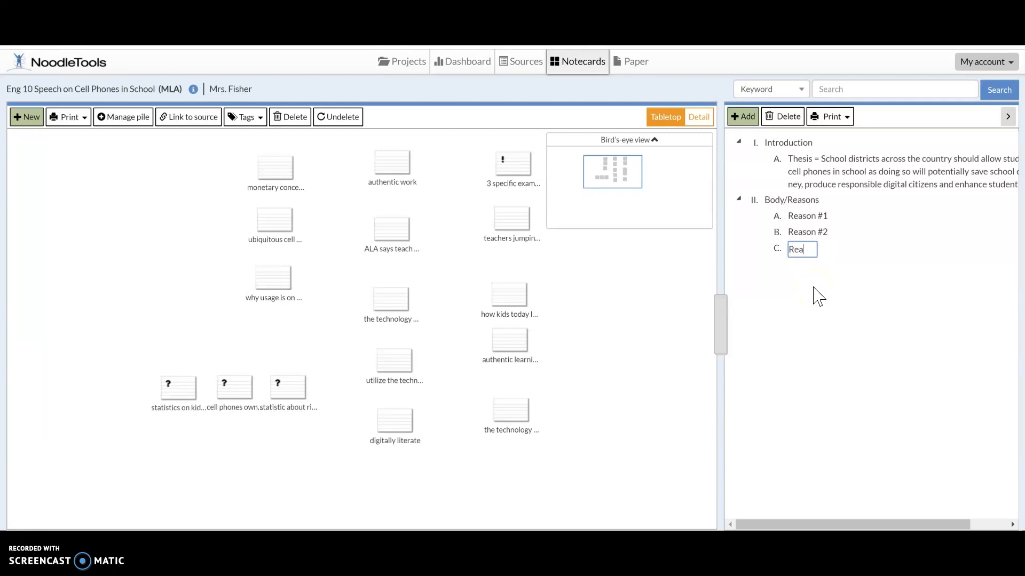
{"action": "type", "text": "son #3"}
Extend the first reason's text to read "Reason #1 saves money".
{"action": "left_click", "coordinate": [846, 220]}
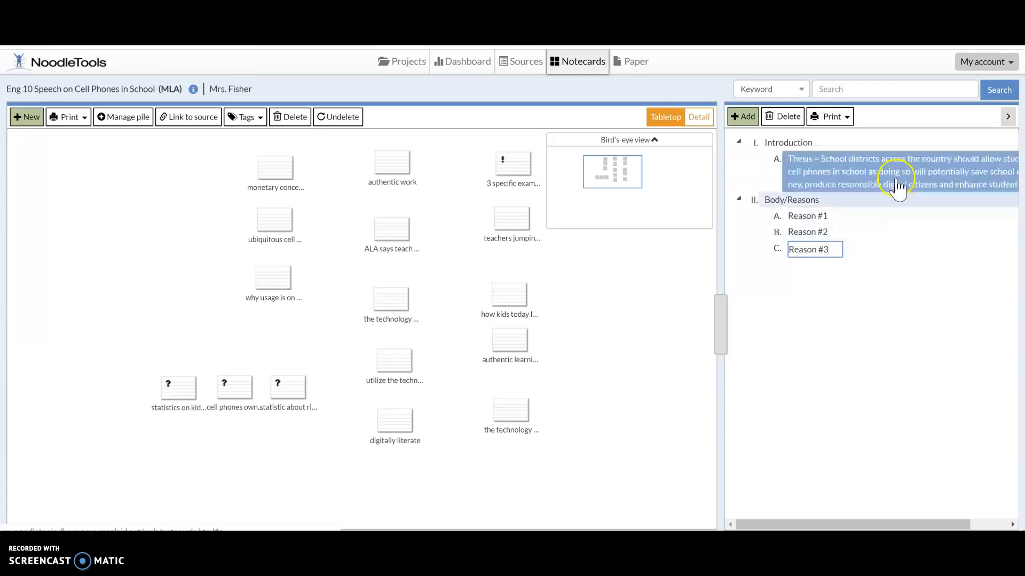
{"action": "left_click", "coordinate": [852, 219]}
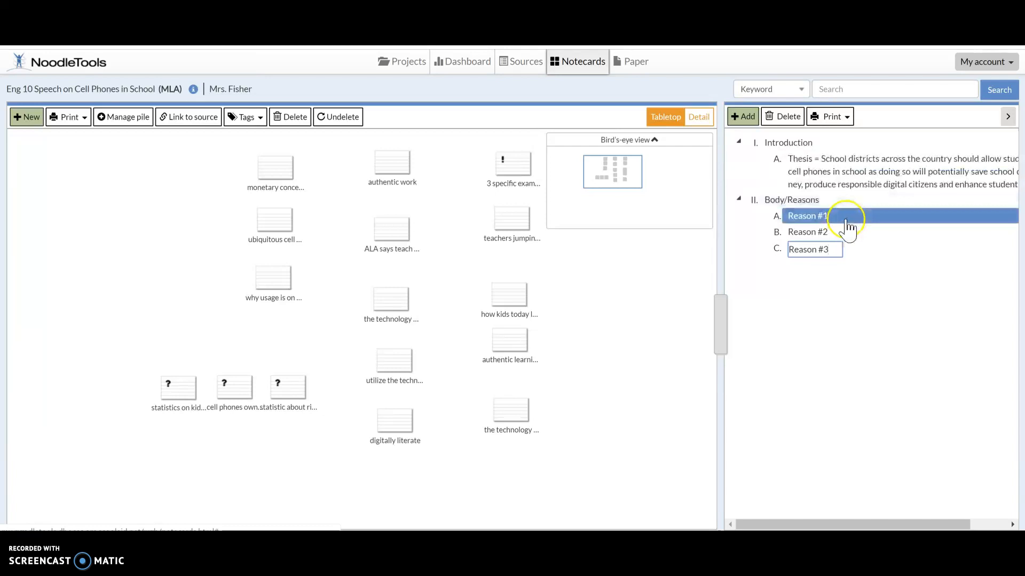
{"action": "left_click", "coordinate": [851, 218]}
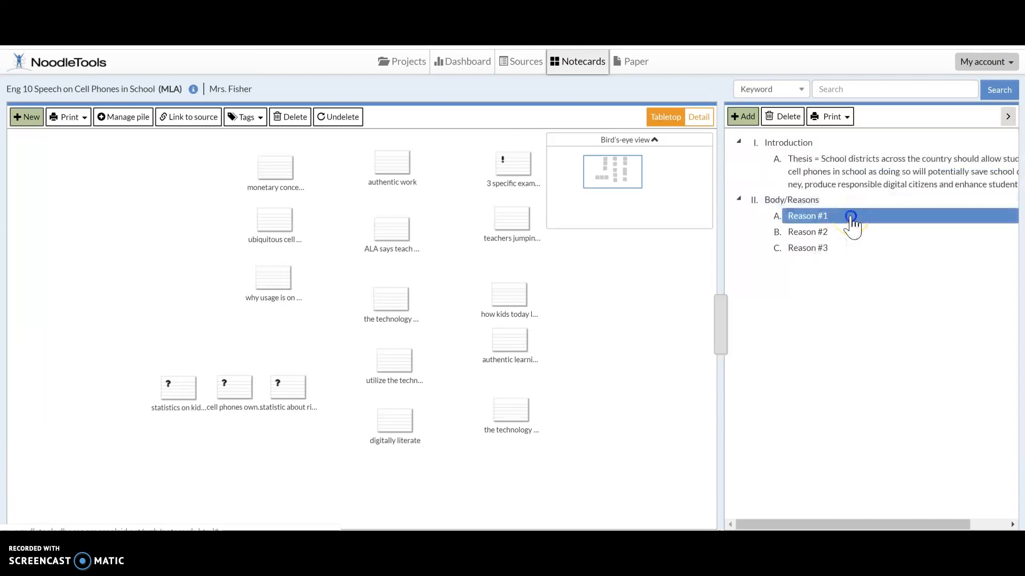
{"action": "left_click", "coordinate": [851, 217]}
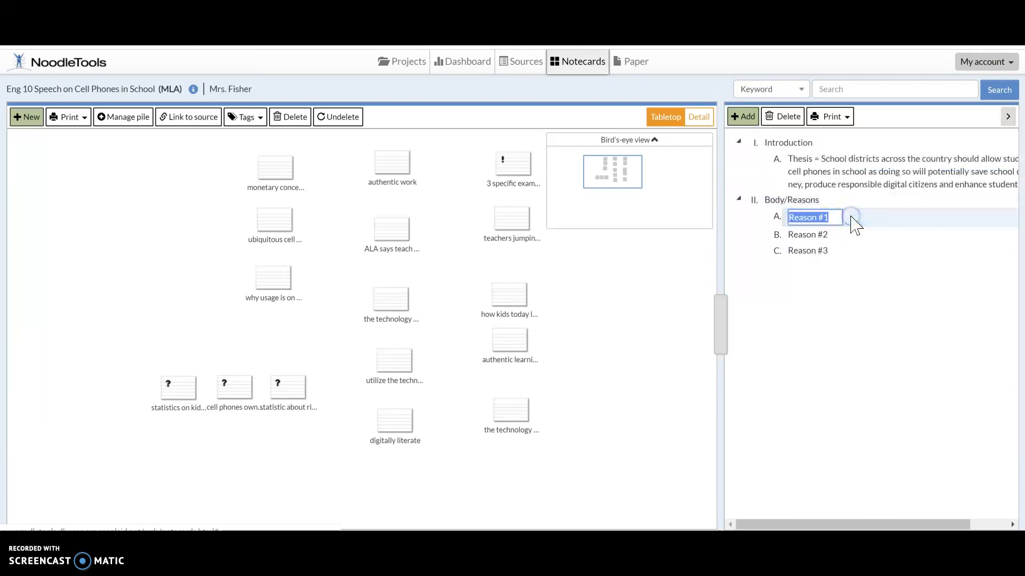
{"action": "left_click", "coordinate": [837, 220]}
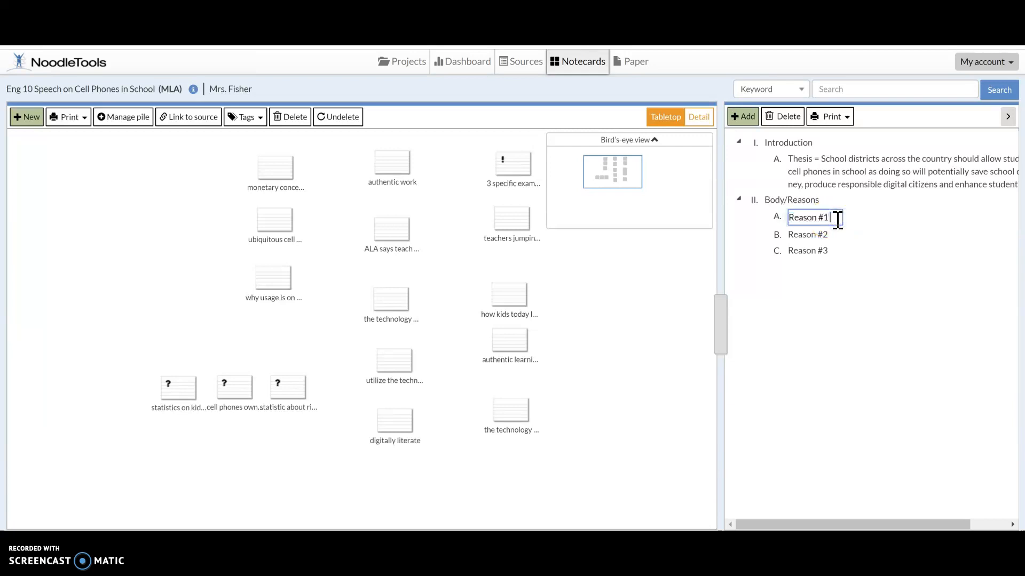
{"action": "type", "text": "saves money"}
Extend the second reason's text to read "Reason #2 makes responsible digital citizens".
{"action": "left_click", "coordinate": [835, 236]}
{"action": "left_click", "coordinate": [836, 235]}
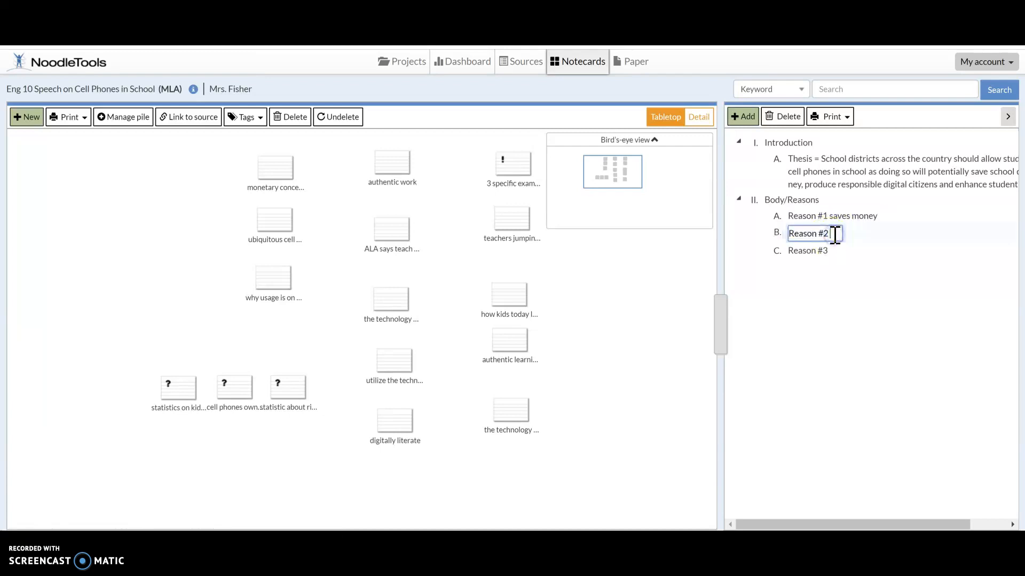
{"action": "type", "text": "makes responsi"}
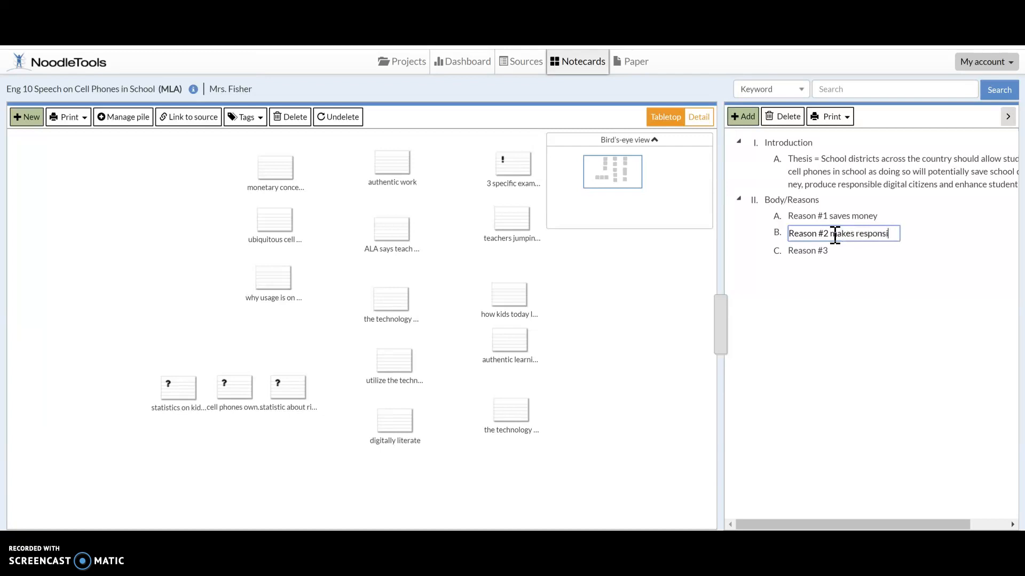
{"action": "type", "text": "ble digital citizens"}
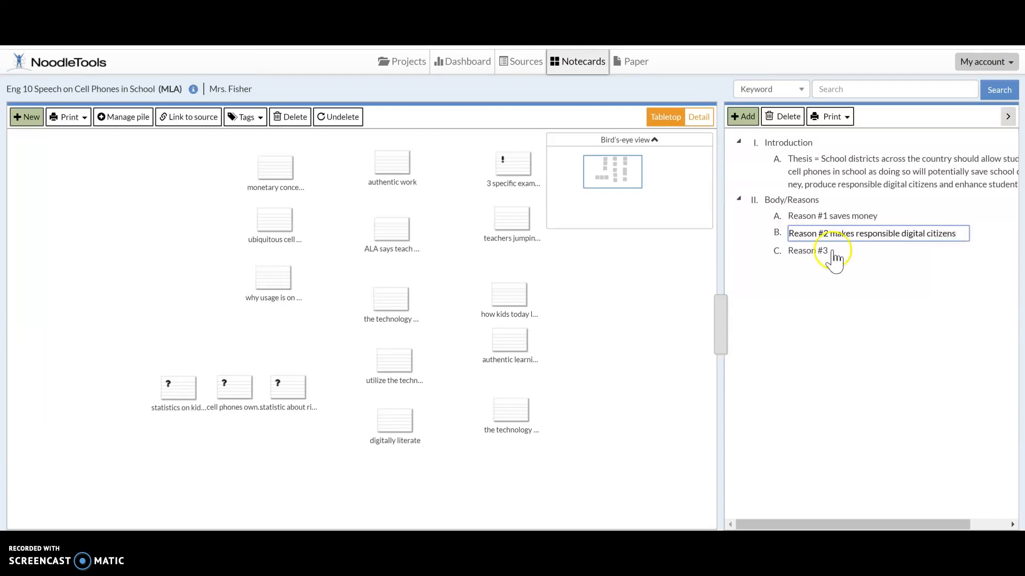
Extend the third reason's text to read "Reason #3 enhances learning".
{"action": "left_click", "coordinate": [832, 249]}
{"action": "left_click", "coordinate": [833, 248]}
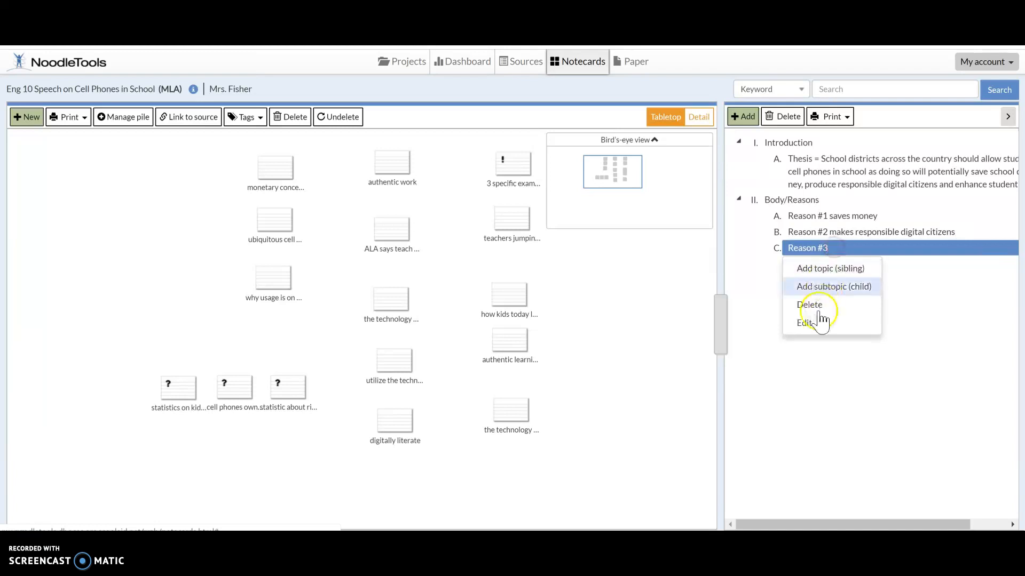
{"action": "left_click", "coordinate": [808, 323]}
{"action": "left_click", "coordinate": [843, 251]}
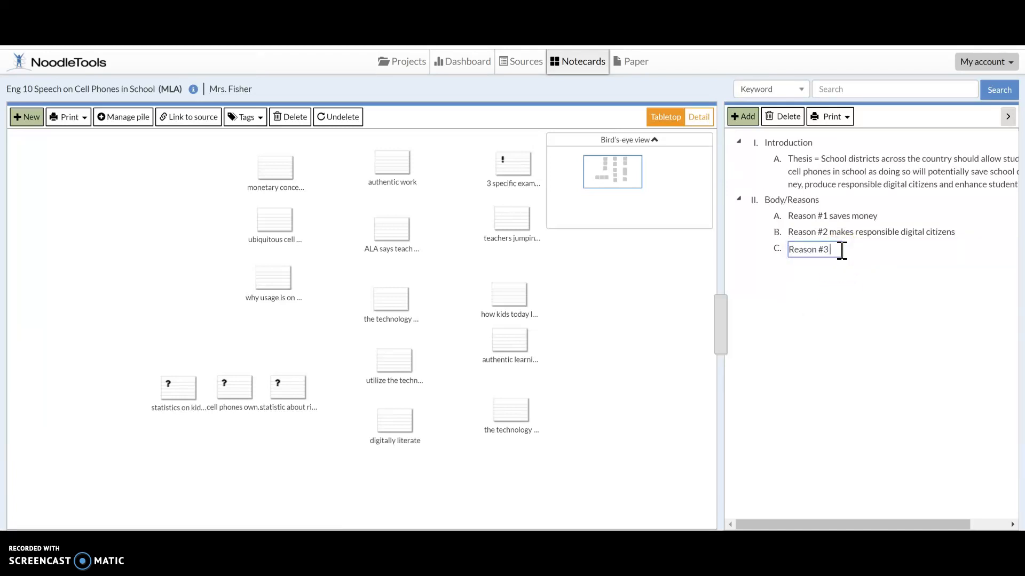
{"action": "type", "text": "enhances learning"}
{"action": "left_click", "coordinate": [836, 250]}
{"action": "left_click", "coordinate": [833, 288]}
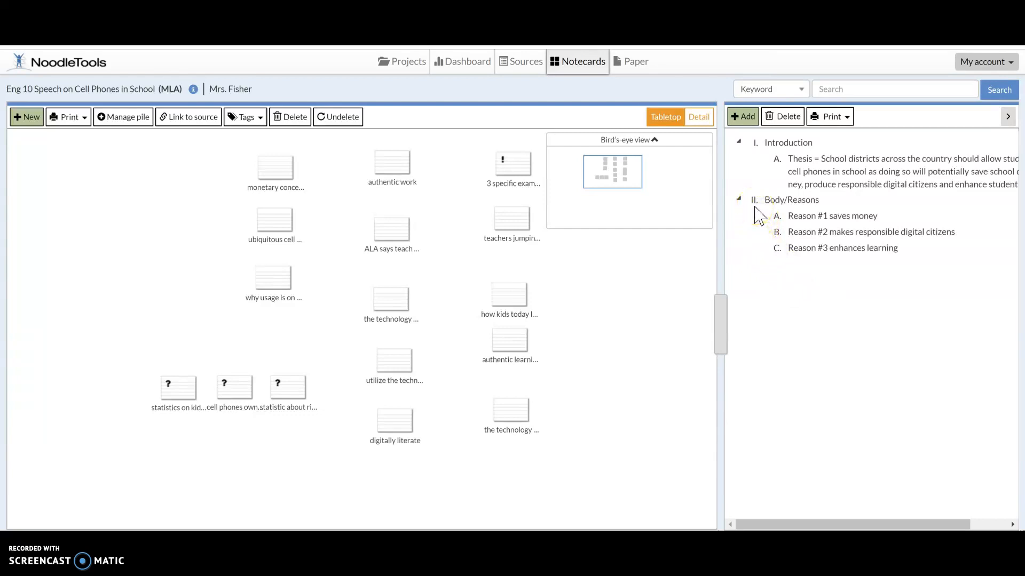
Add a sibling topic named "Counter Argument" after Body/Reasons.
{"action": "left_click", "coordinate": [774, 206]}
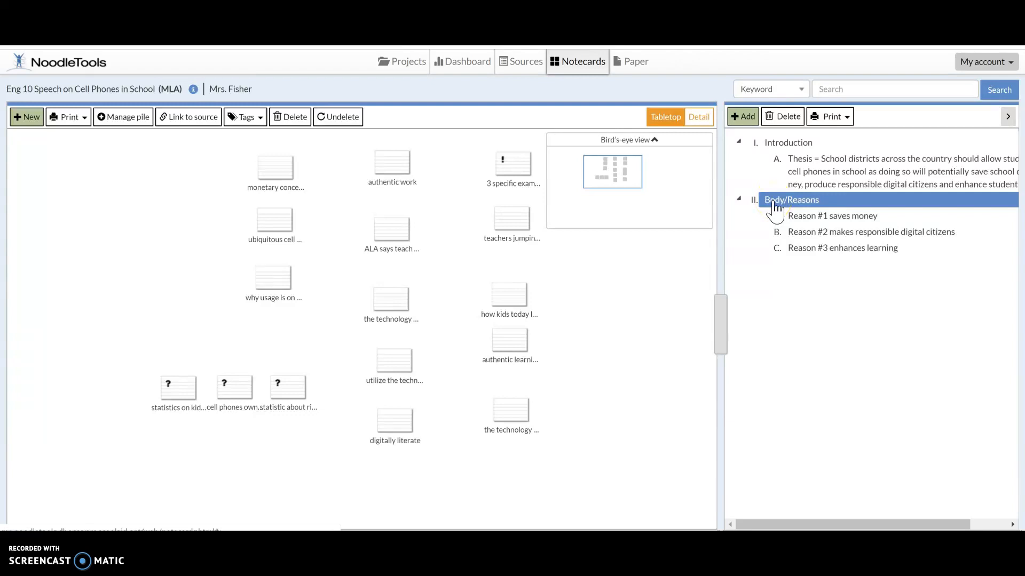
{"action": "right_click", "coordinate": [777, 201]}
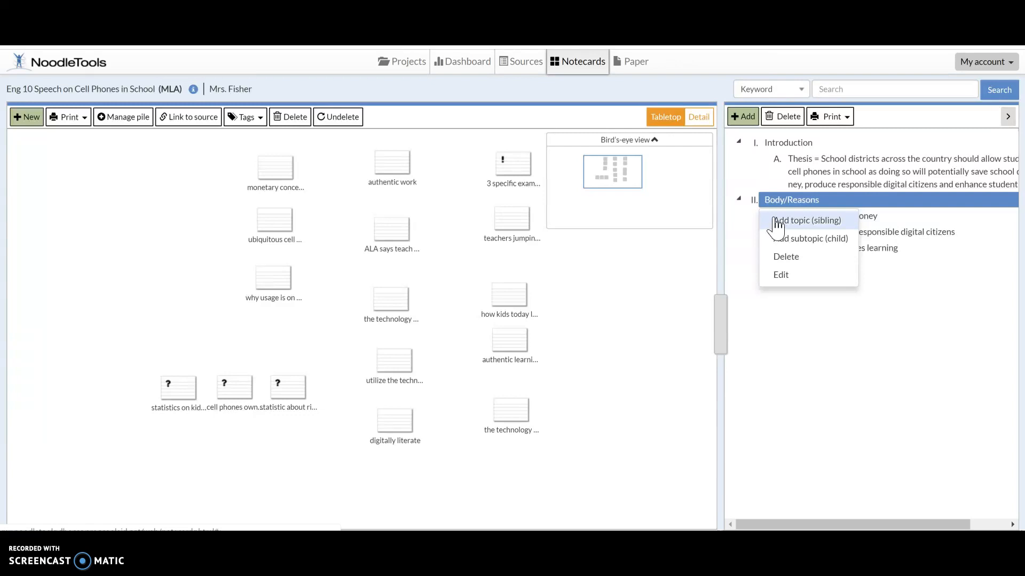
{"action": "left_click", "coordinate": [777, 221]}
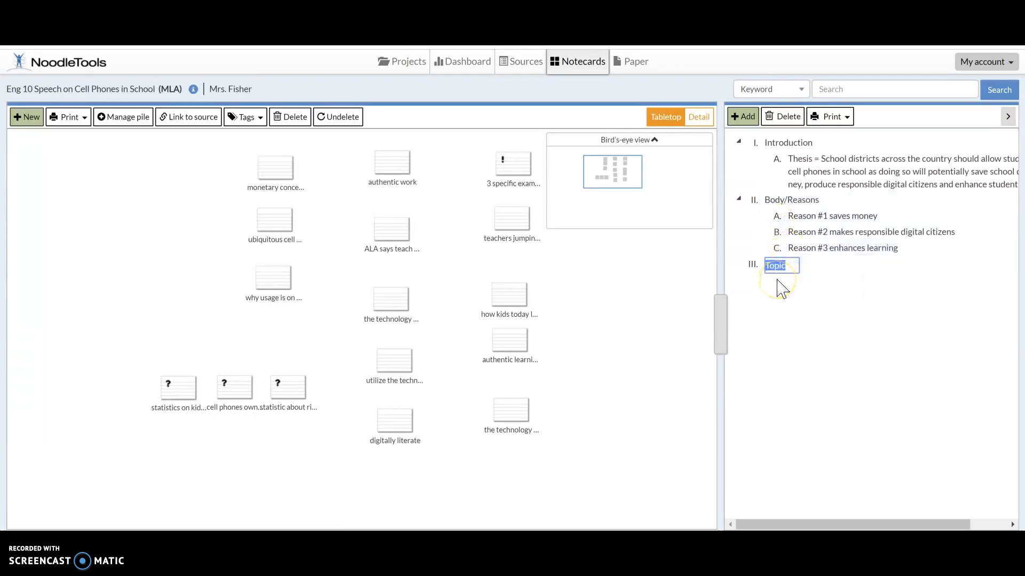
{"action": "type", "text": "Counter Argument"}
{"action": "left_click", "coordinate": [782, 313]}
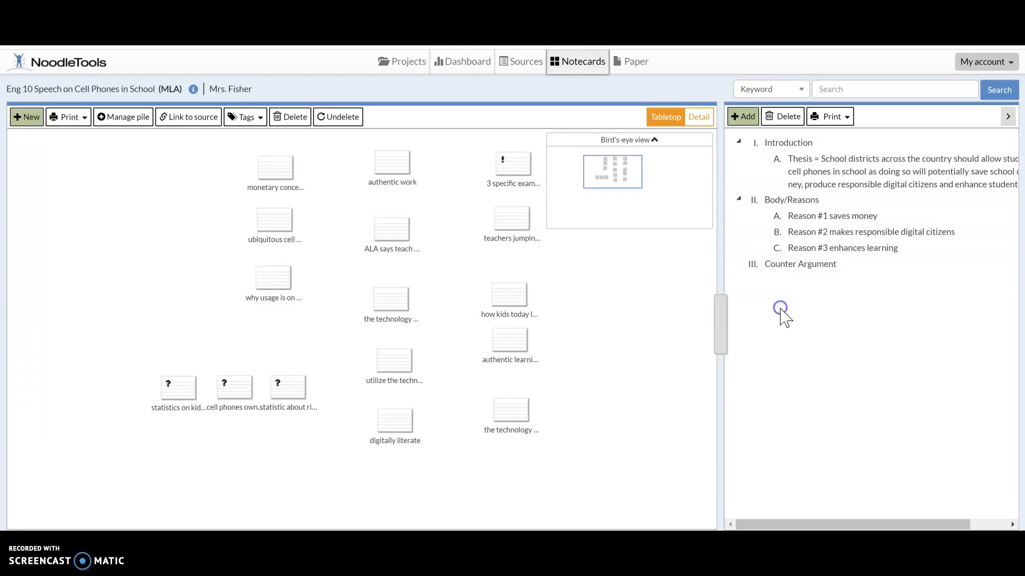
Add a sibling topic named "Conclusion" after Counter Argument.
{"action": "left_click", "coordinate": [790, 270]}
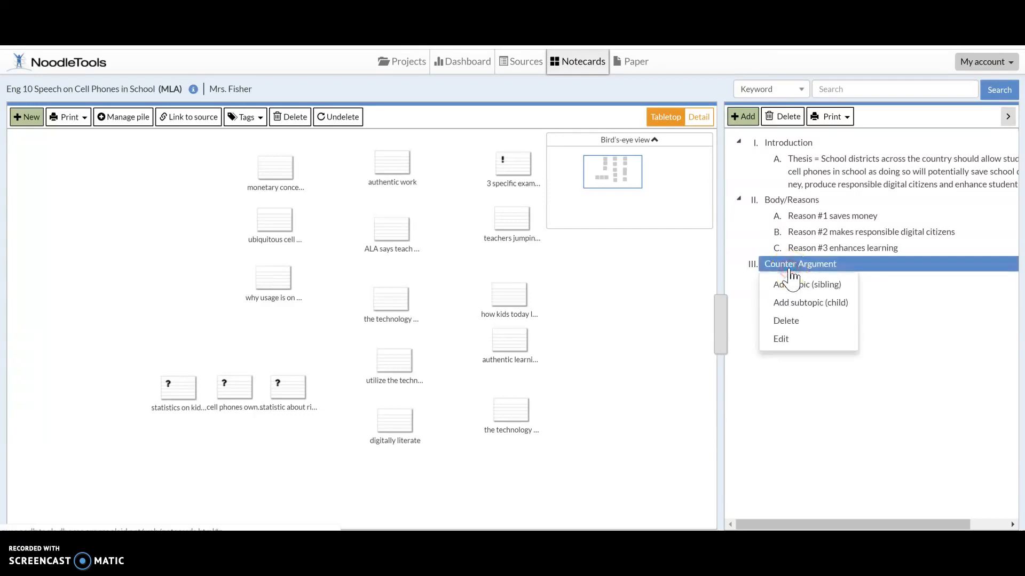
{"action": "left_click", "coordinate": [803, 284]}
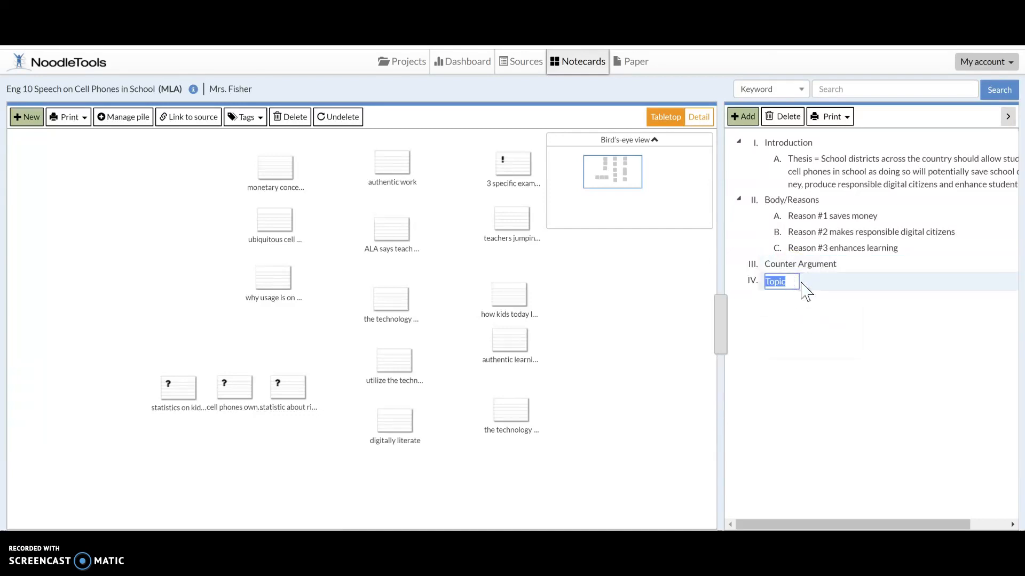
{"action": "type", "text": "Conclusion"}
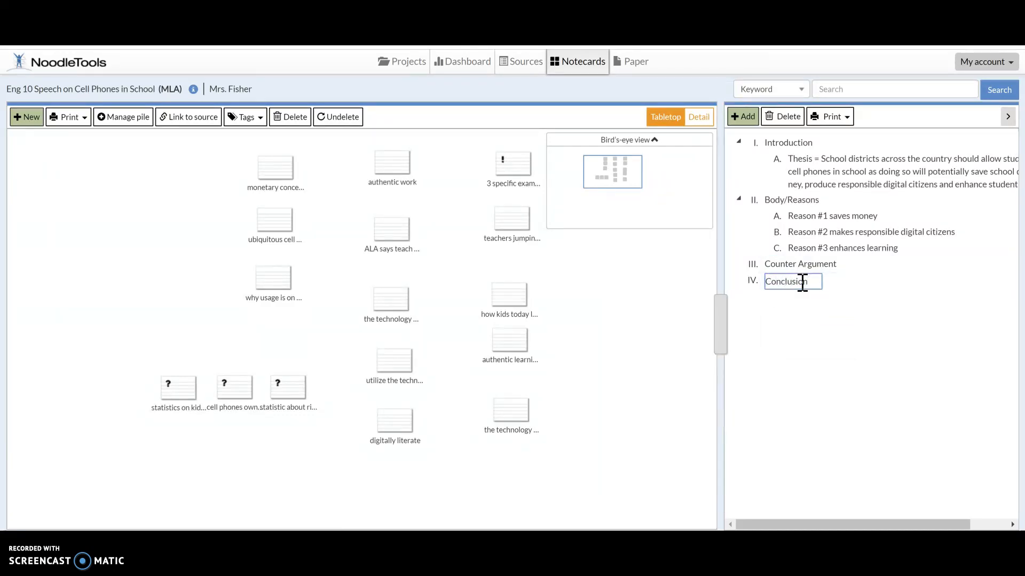
{"action": "left_click", "coordinate": [822, 352]}
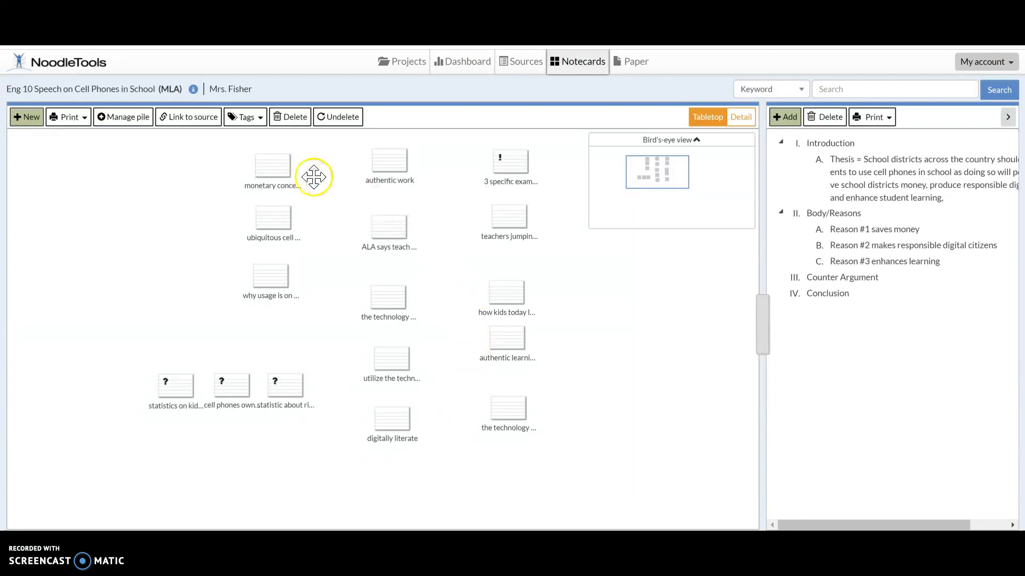
Place the "monetary concerns--IT" notecard from the tabletop under Reason #1 in the outline.
{"action": "left_click", "coordinate": [271, 169]}
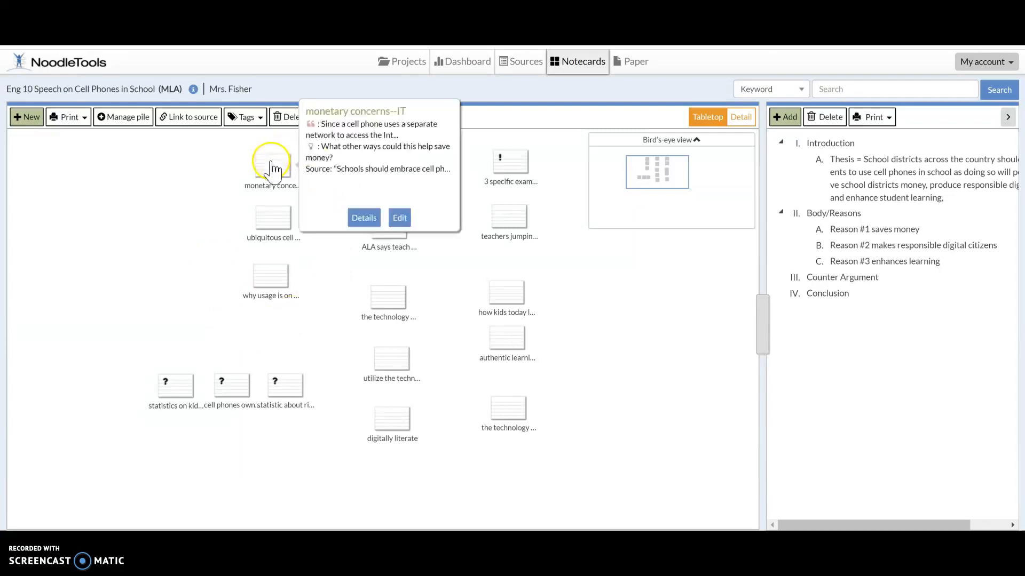
{"action": "left_click_drag", "start_coordinate": [271, 166], "coordinate": [896, 237]}
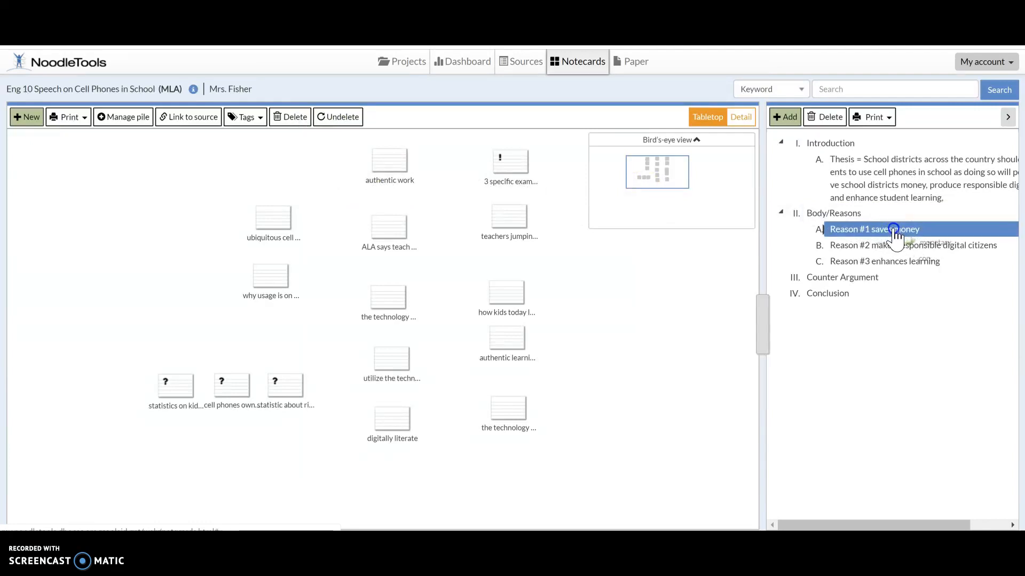
{"action": "left_click_drag", "start_coordinate": [895, 237], "coordinate": [896, 235]}
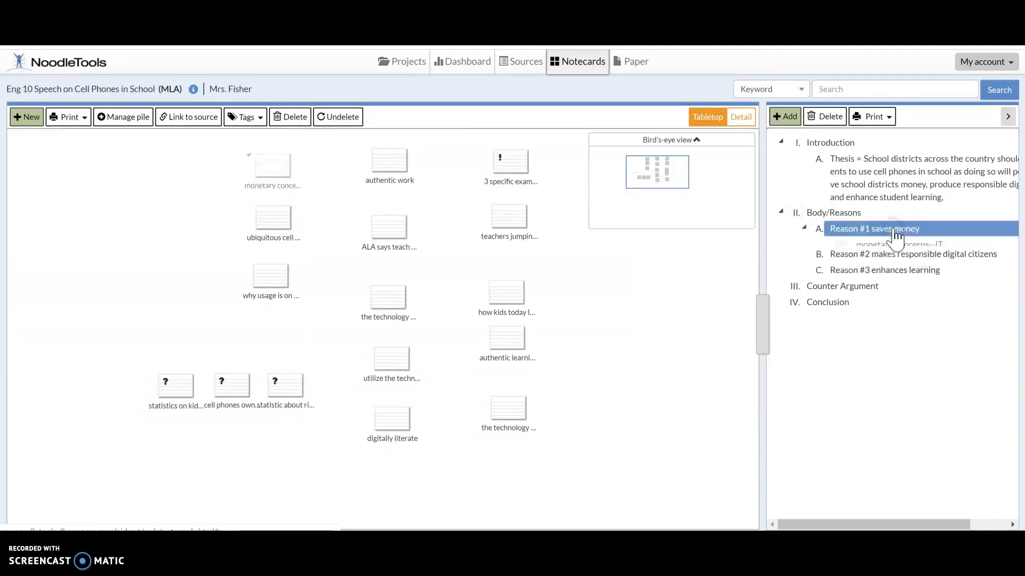
{"action": "left_click", "coordinate": [235, 191]}
{"action": "left_click", "coordinate": [250, 165]}
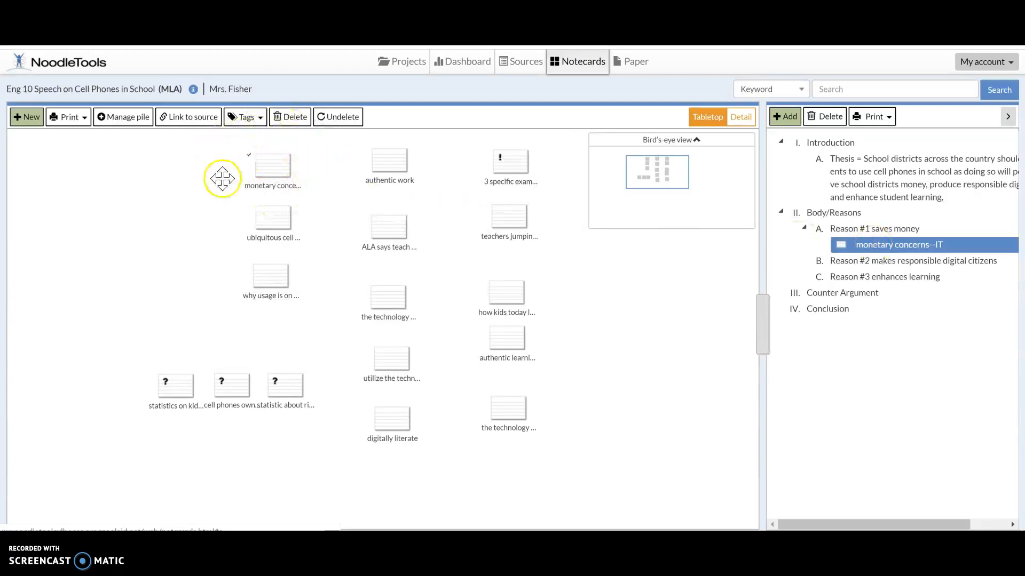
Place the "ubiquitous cell phones" and "why usage is on the rise" notecards under Reason #1 as well.
{"action": "left_click", "coordinate": [867, 245]}
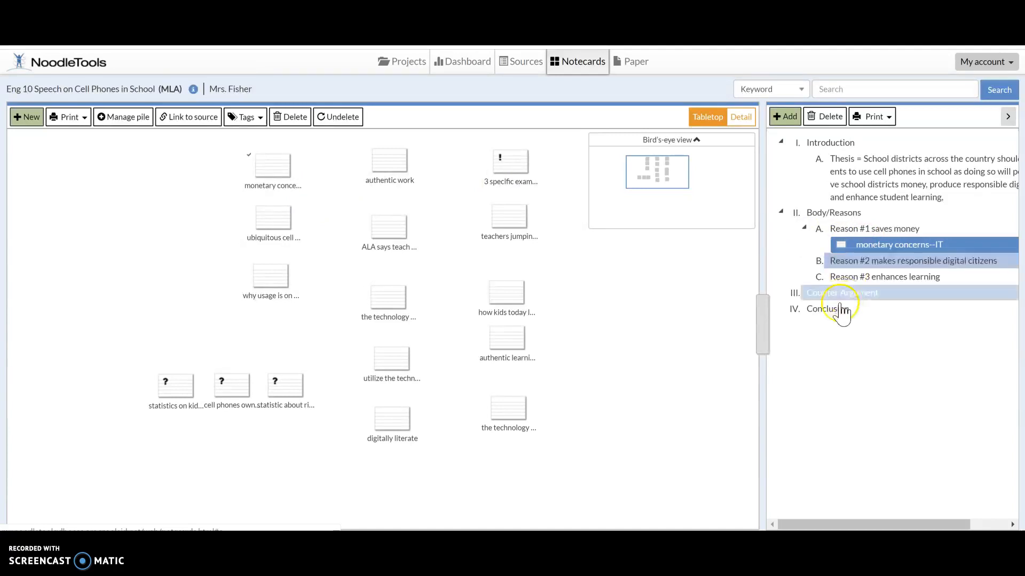
{"action": "left_click", "coordinate": [267, 230]}
{"action": "left_click_drag", "start_coordinate": [272, 219], "coordinate": [883, 228]}
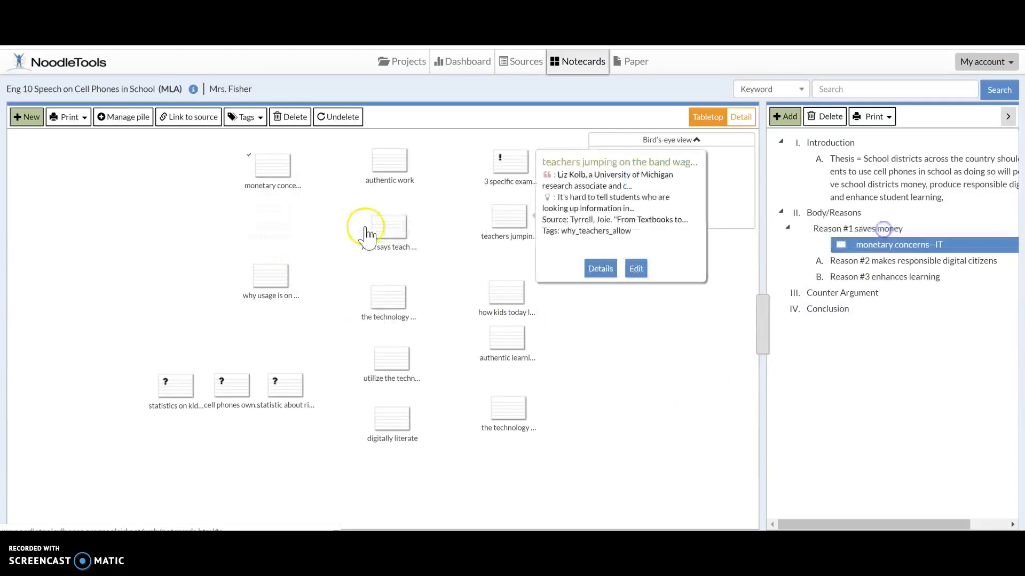
{"action": "left_click", "coordinate": [270, 270]}
{"action": "left_click_drag", "start_coordinate": [270, 270], "coordinate": [880, 235]}
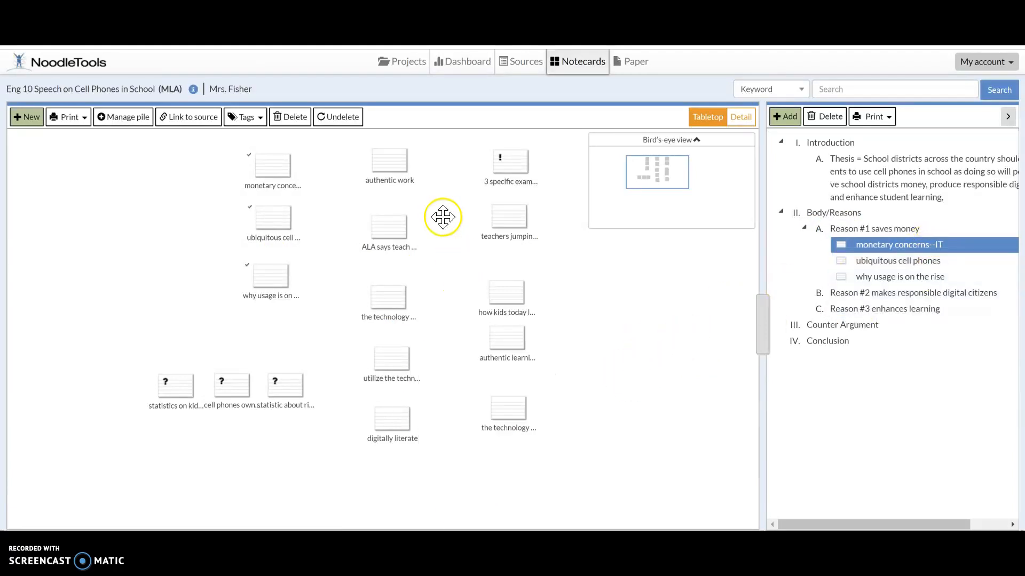
Place the notecards "authentic work", "ALA says teach responsibility", "the technology age", "utilize the technology kids have" and "digitally literate" under Reason #2.
{"action": "left_click", "coordinate": [394, 170]}
{"action": "left_click_drag", "start_coordinate": [395, 170], "coordinate": [629, 288]}
{"action": "left_click", "coordinate": [390, 235]}
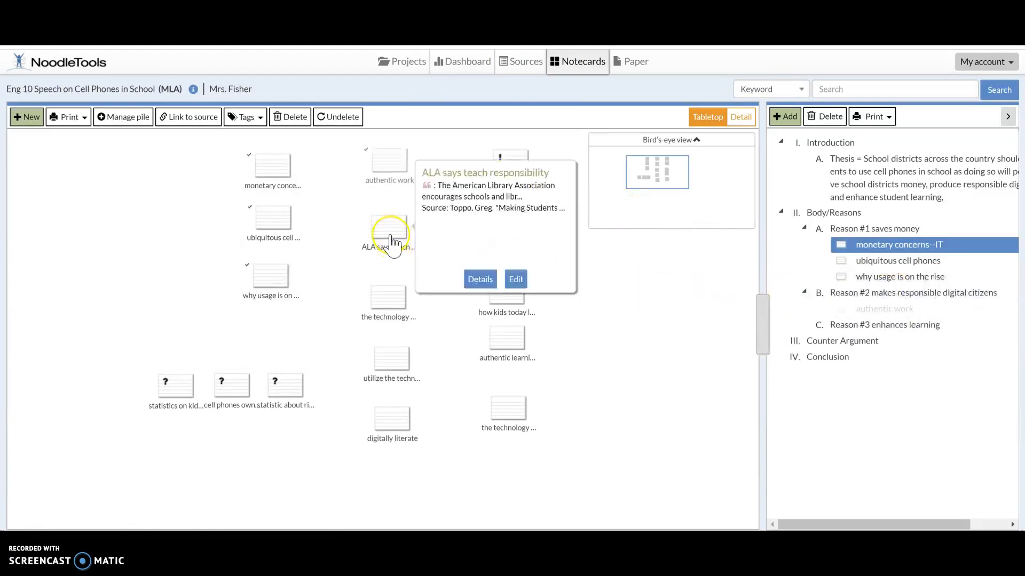
{"action": "left_click_drag", "start_coordinate": [392, 243], "coordinate": [713, 293]}
{"action": "left_click", "coordinate": [389, 306]}
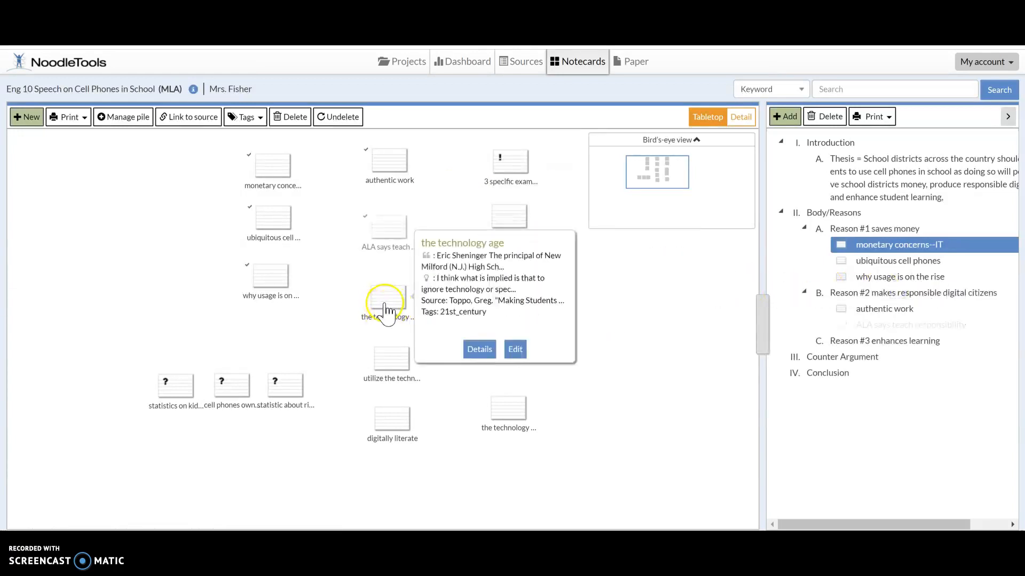
{"action": "left_click_drag", "start_coordinate": [384, 299], "coordinate": [879, 293]}
{"action": "left_click", "coordinate": [416, 357]}
{"action": "left_click_drag", "start_coordinate": [389, 363], "coordinate": [817, 292]}
{"action": "left_click", "coordinate": [389, 422]}
{"action": "left_click_drag", "start_coordinate": [391, 421], "coordinate": [907, 297]}
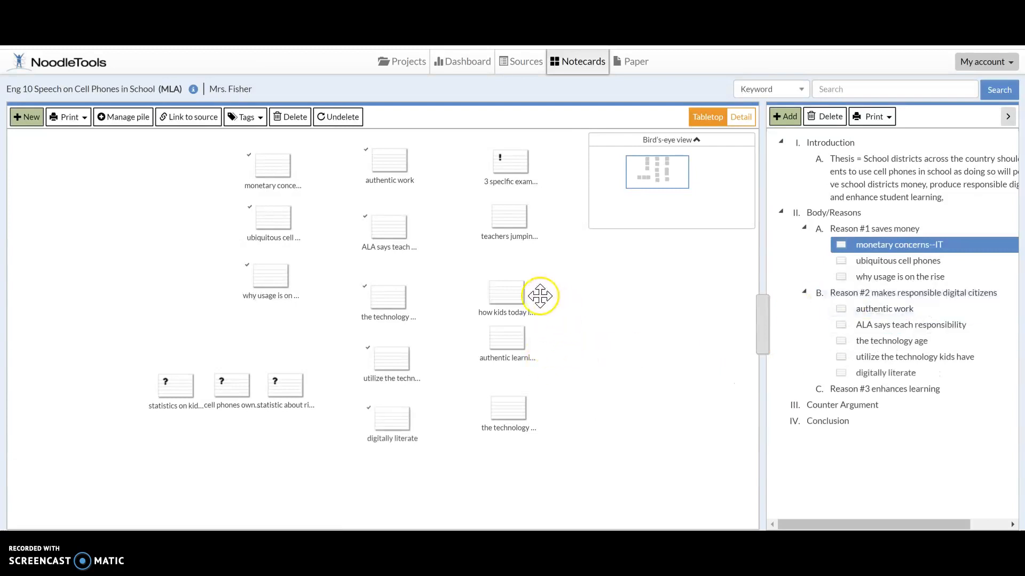
Place the notecards "how kids today learn", "authentic learning" and "the technology difference" under Reason #3.
{"action": "mouse_move", "coordinate": [502, 310]}
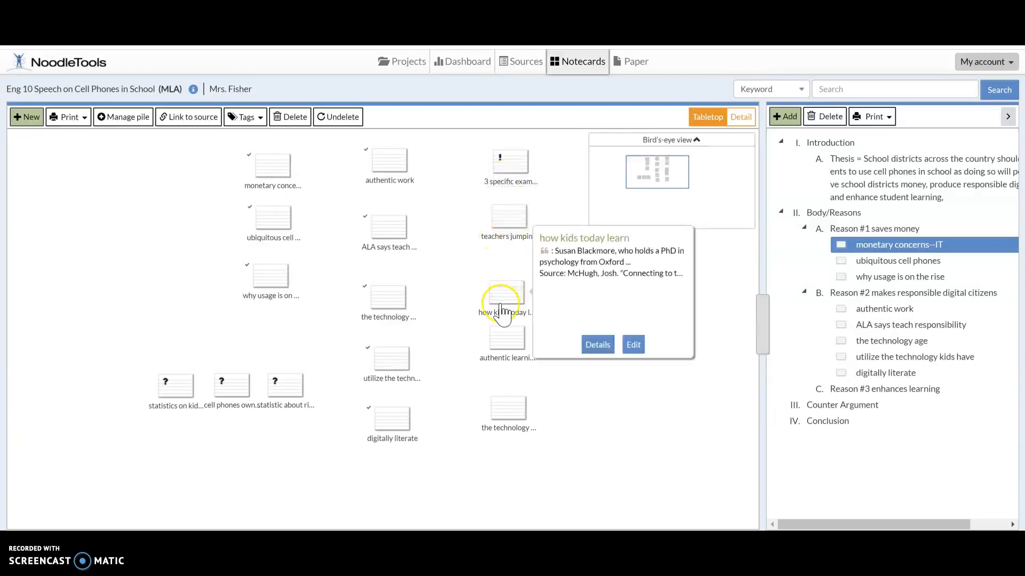
{"action": "left_click_drag", "start_coordinate": [502, 303], "coordinate": [931, 394]}
{"action": "left_click_drag", "start_coordinate": [504, 338], "coordinate": [805, 392]}
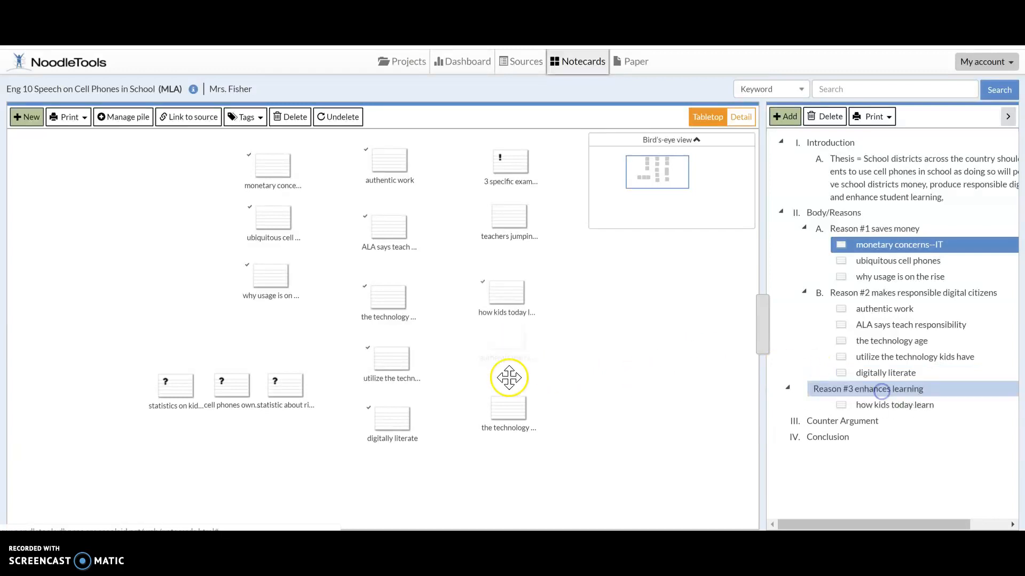
{"action": "mouse_move", "coordinate": [498, 415]}
{"action": "left_click_drag", "start_coordinate": [563, 411], "coordinate": [905, 394]}
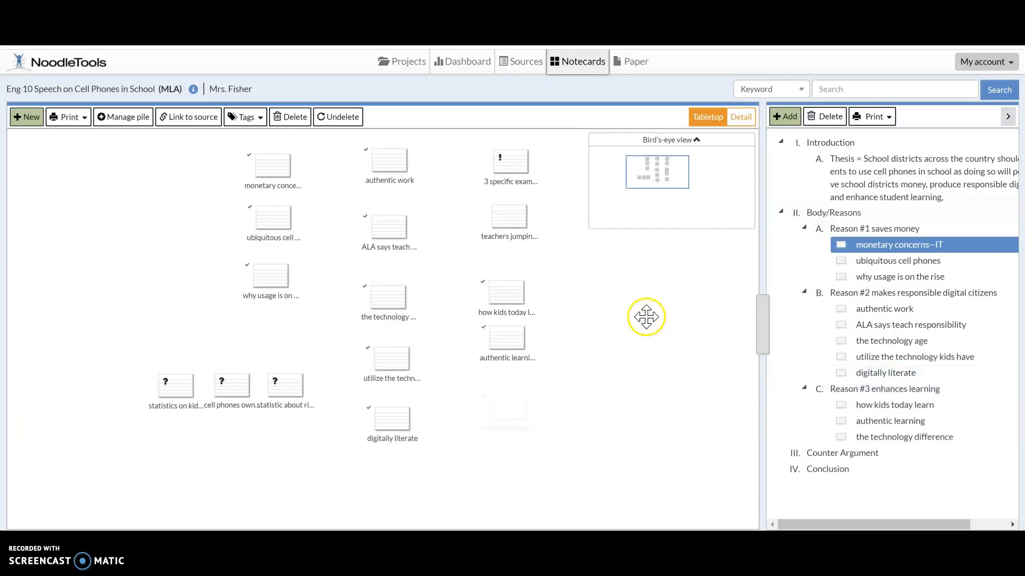
Place the "teachers jumping on the band wagon" notecard under the Counter Argument topic.
{"action": "left_click", "coordinate": [510, 221]}
{"action": "left_click_drag", "start_coordinate": [510, 222], "coordinate": [857, 459]}
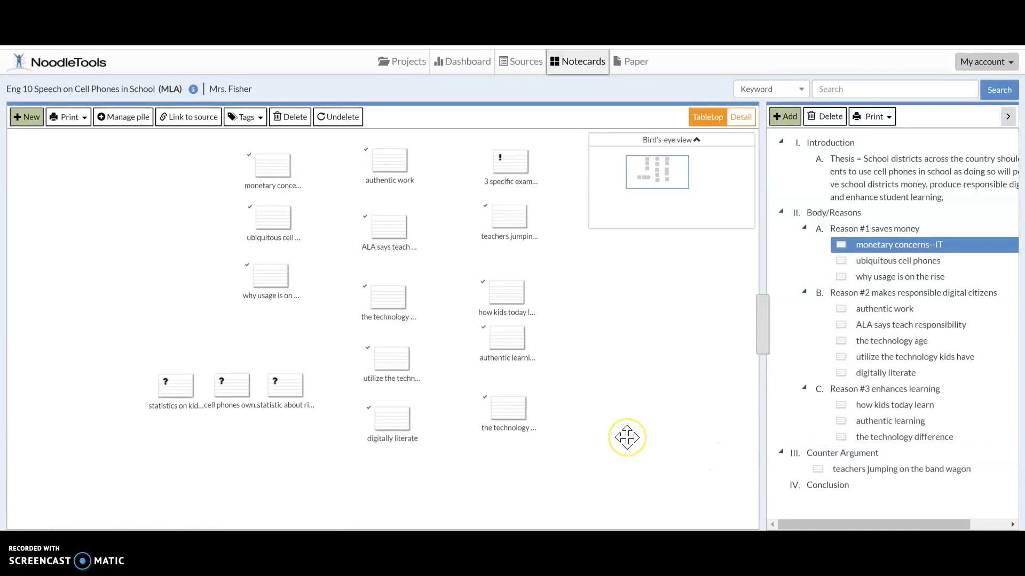